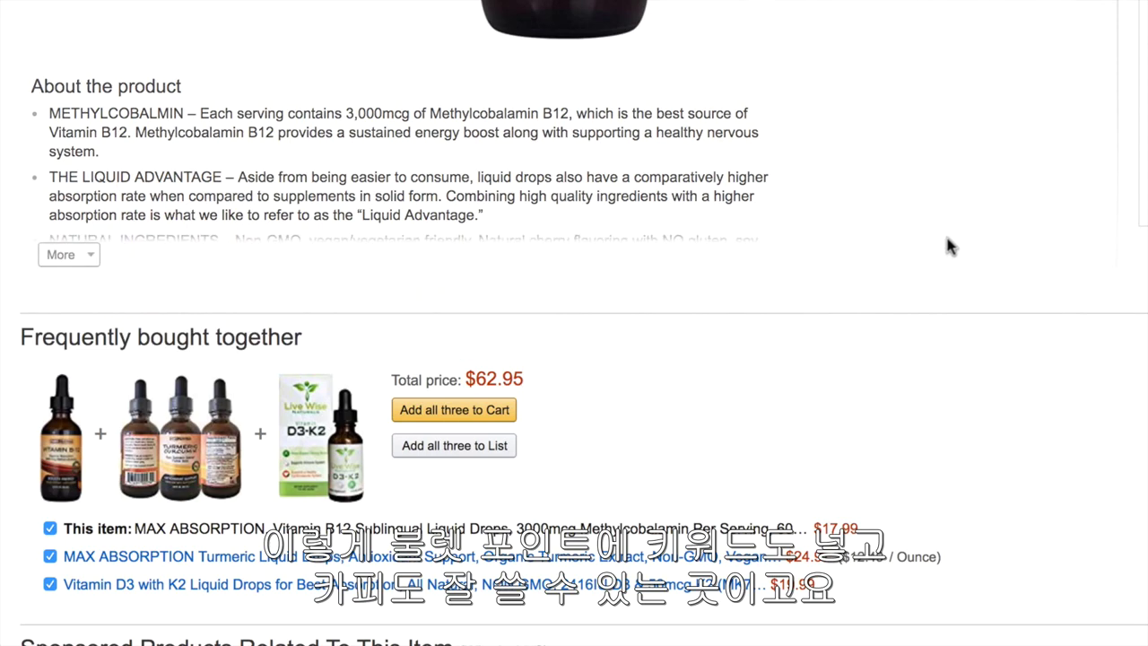
Step: Examine the bullet points and the illustrated product description of the SBR Nutrition Vitamin B12 Liquid Drops listing
scroll(950, 257, down, 10)
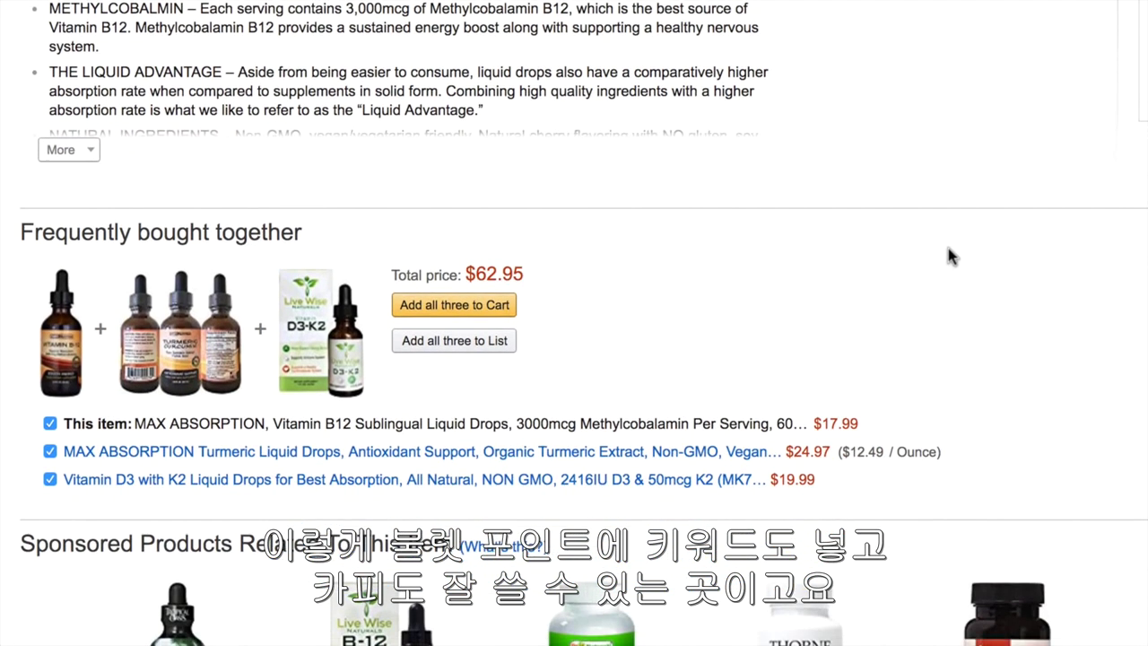
scroll(815, 302, down, 7)
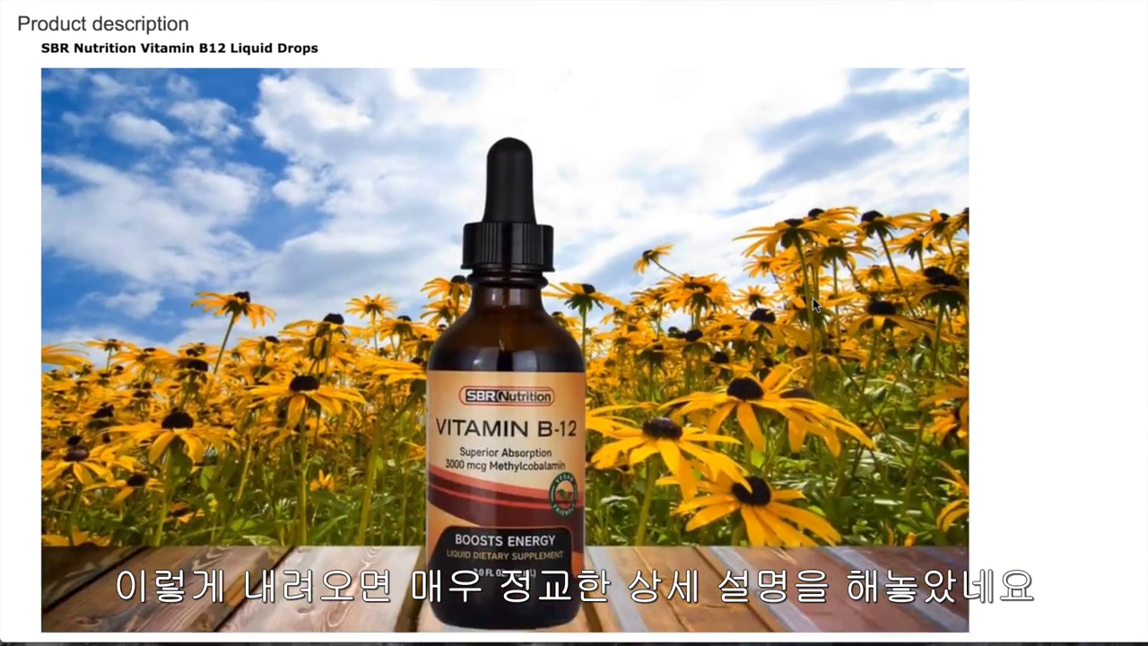
scroll(523, 259, down, 15)
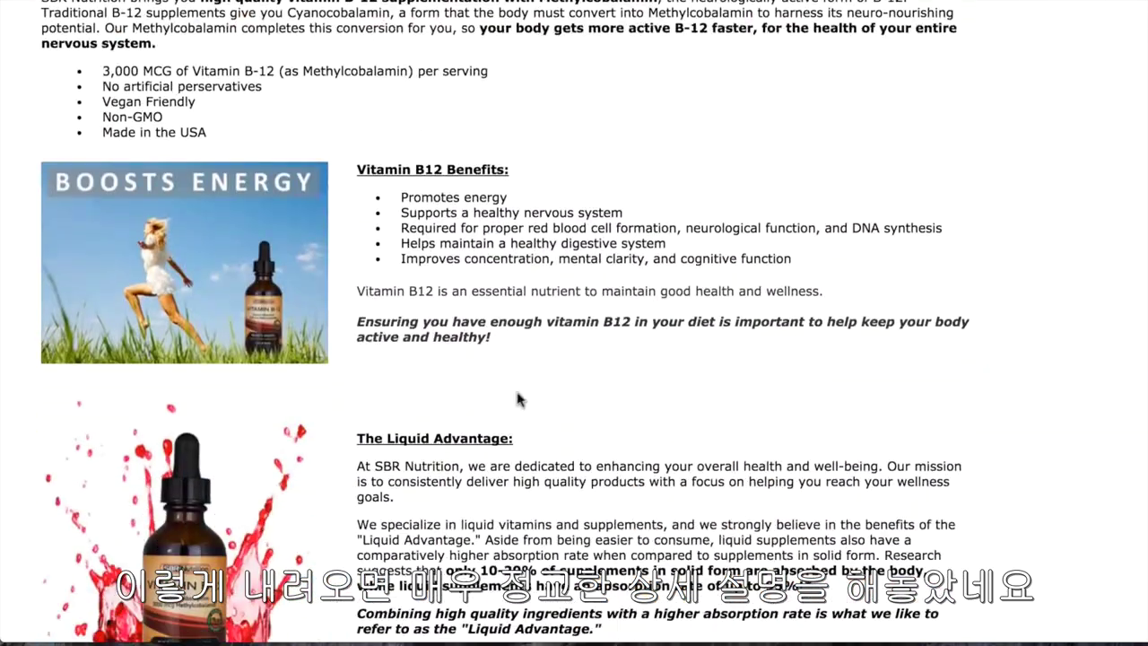
scroll(517, 390, up, 4)
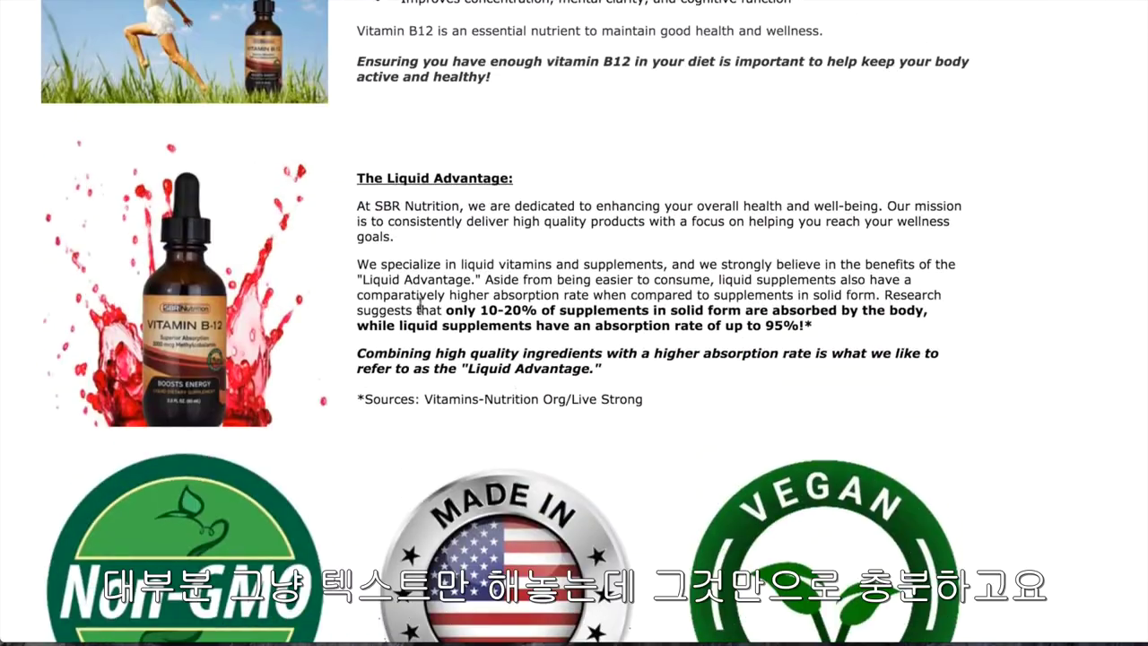
scroll(548, 299, down, 5)
scroll(551, 305, up, 9)
scroll(551, 306, up, 6)
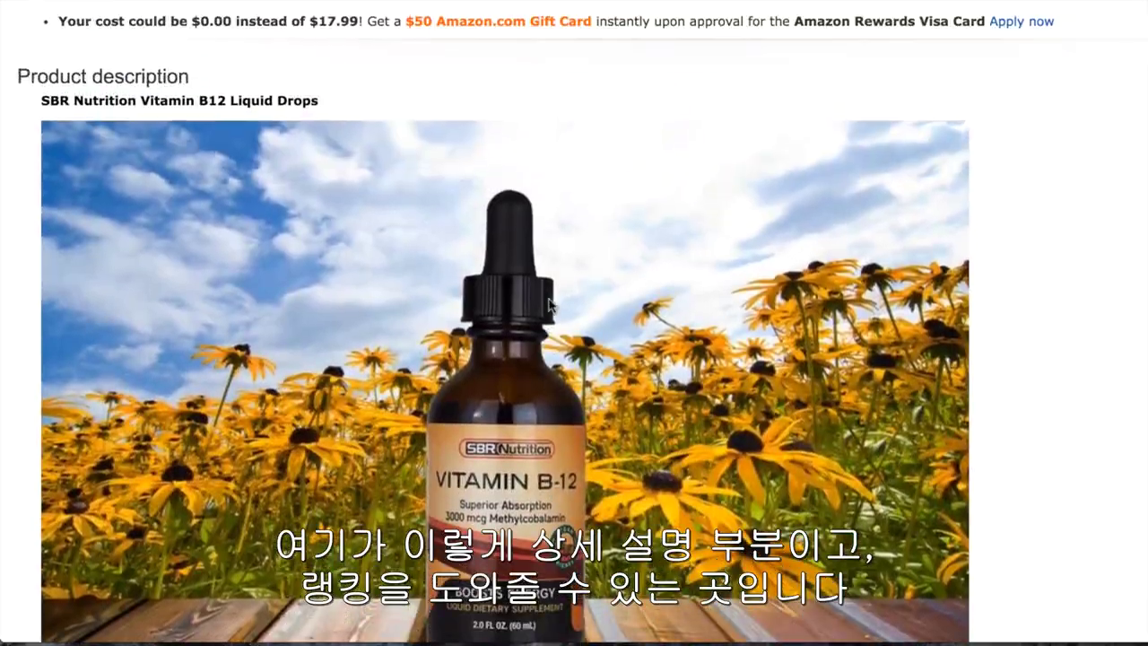
scroll(549, 301, down, 10)
scroll(549, 299, down, 5)
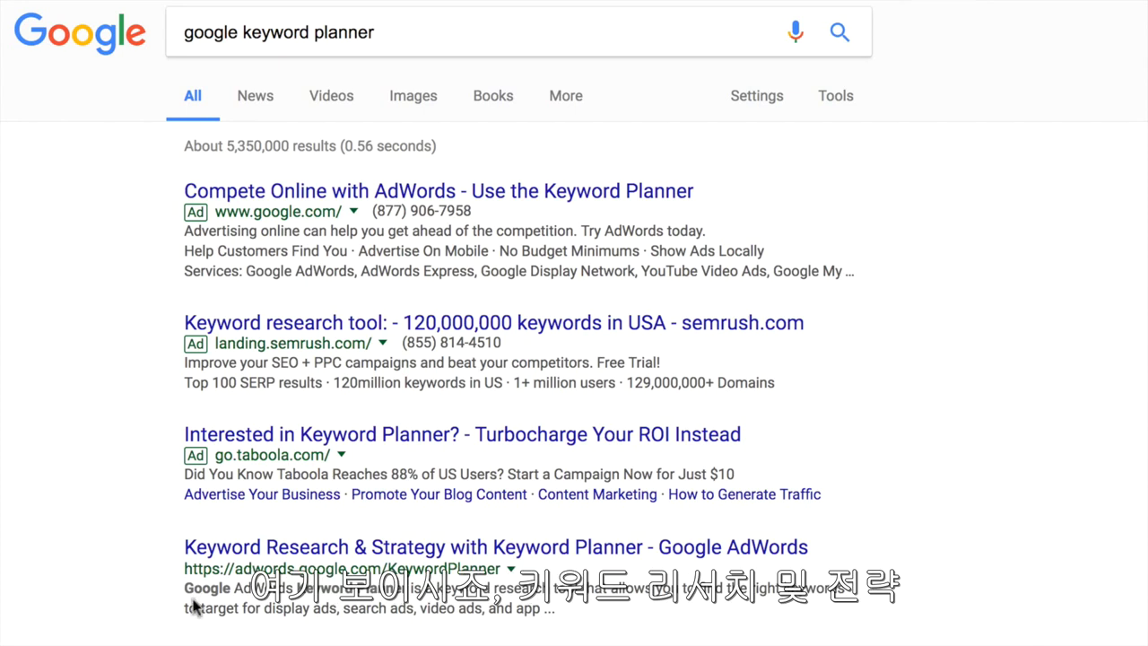
Step: Open Google AdWords Keyword Planner from the search results and get keyword ideas for "essential oil diffuser"
click(403, 549)
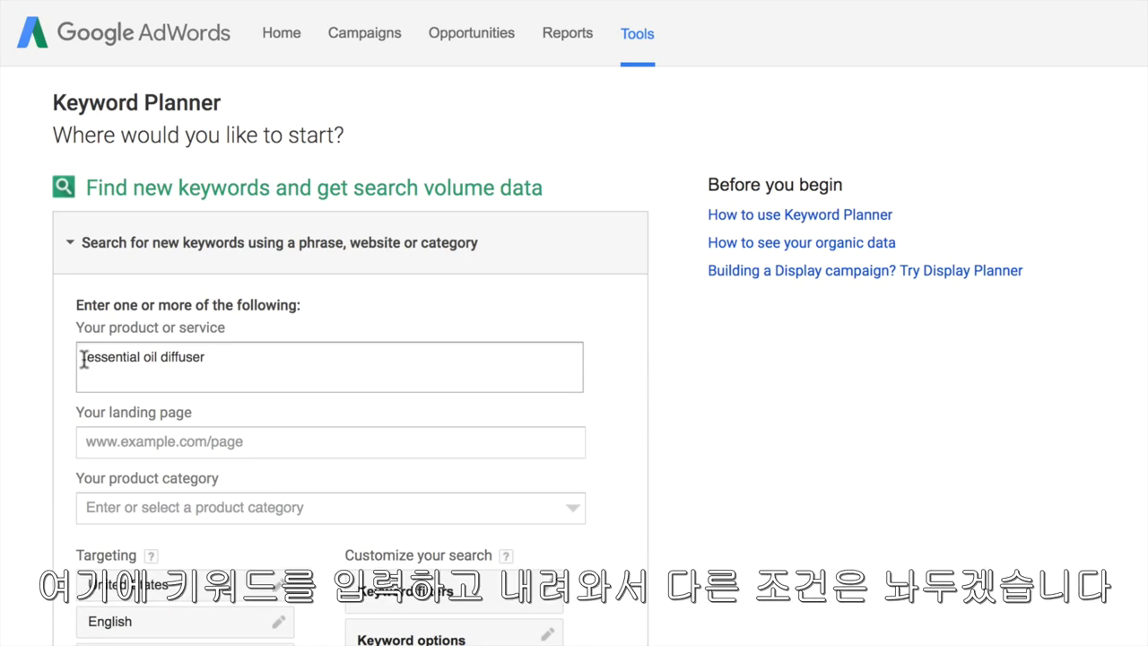
scroll(85, 314, down, 3)
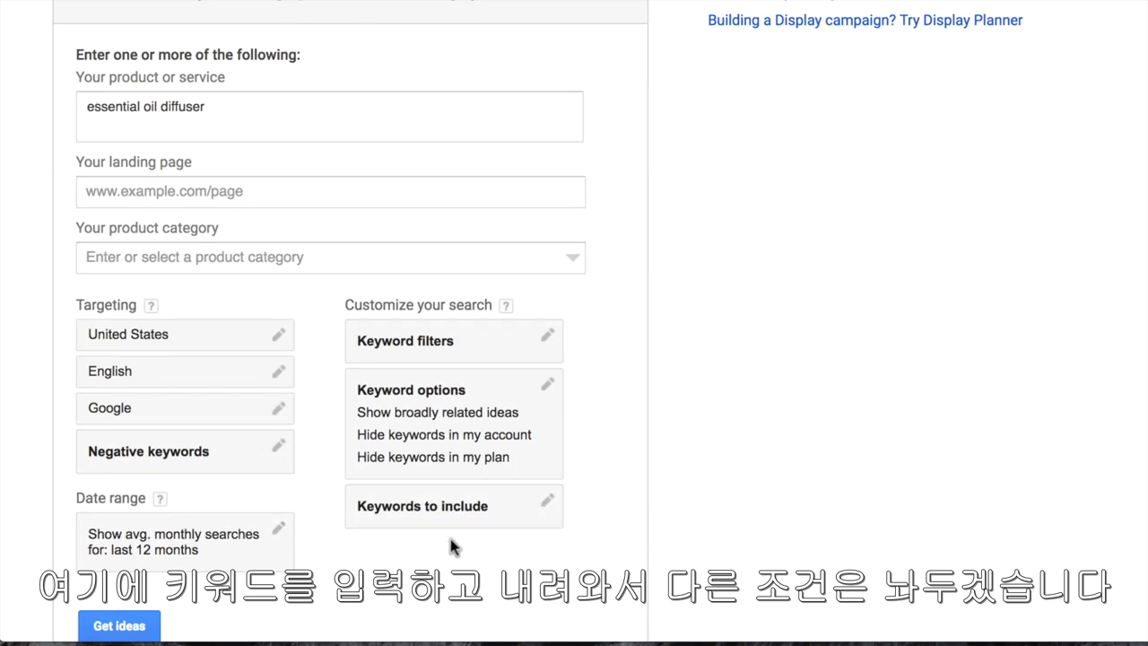
click(120, 627)
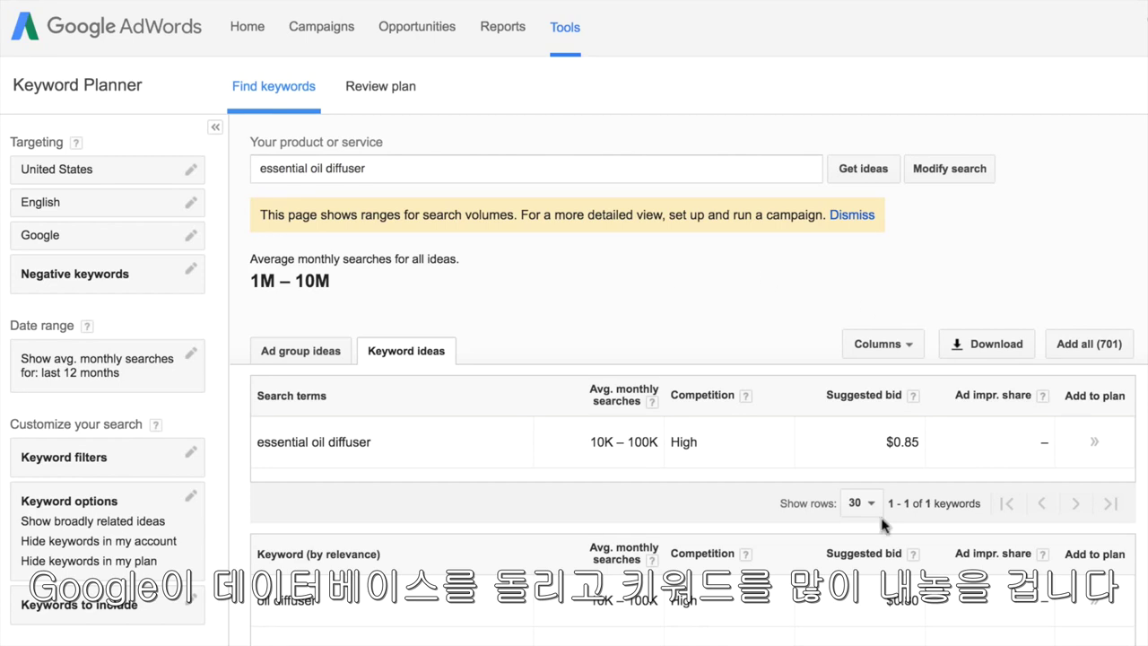
Step: Download the keyword ideas as an Excel CSV file and open it with Google Sheets
scroll(883, 524, down, 3)
scroll(883, 520, up, 1)
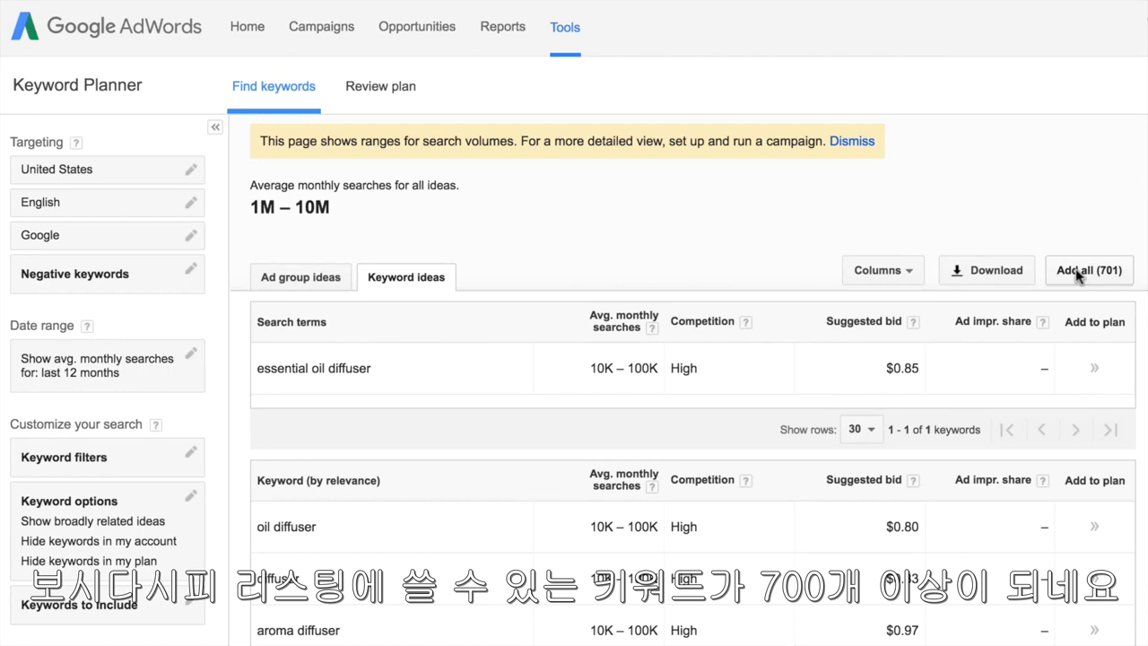
click(986, 273)
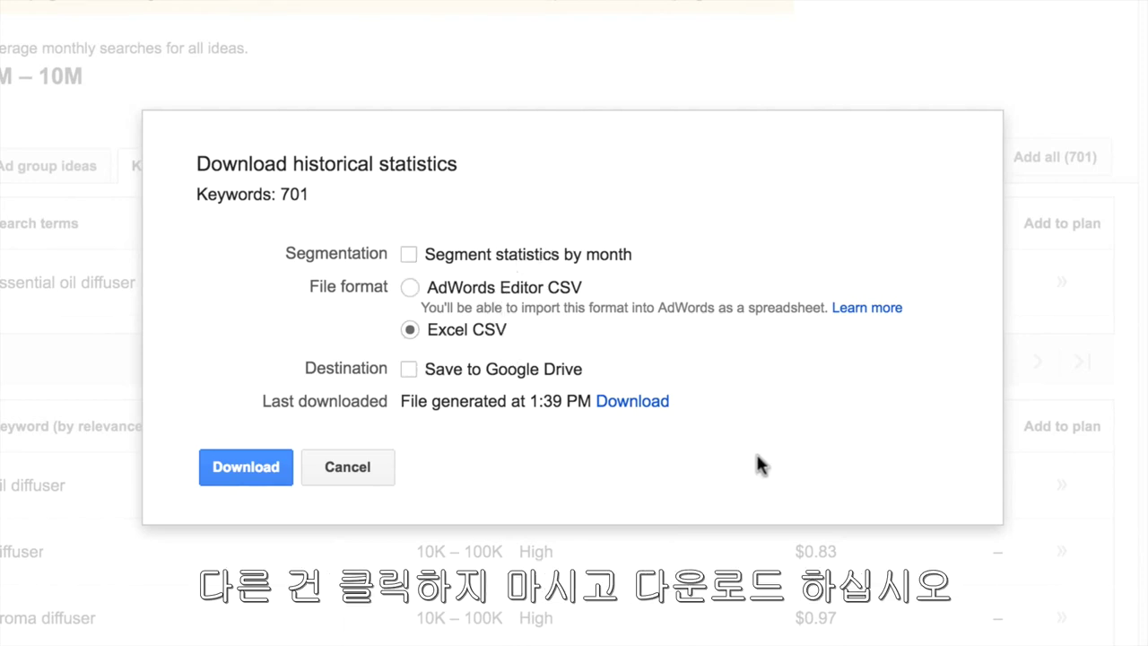
click(226, 467)
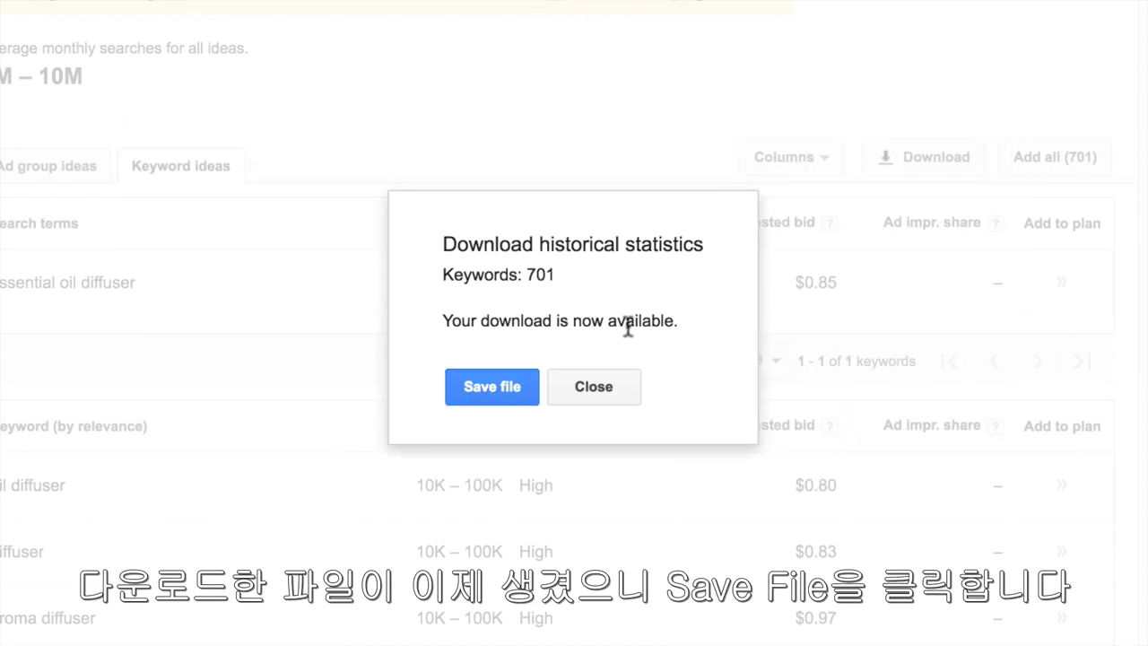
click(498, 388)
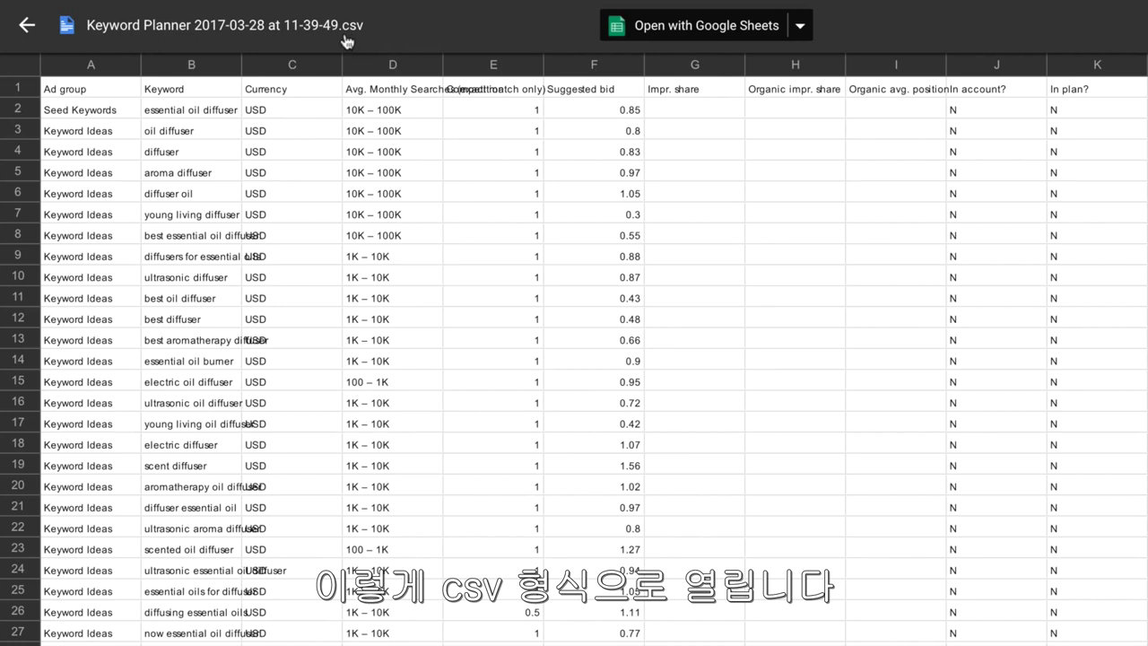
click(698, 35)
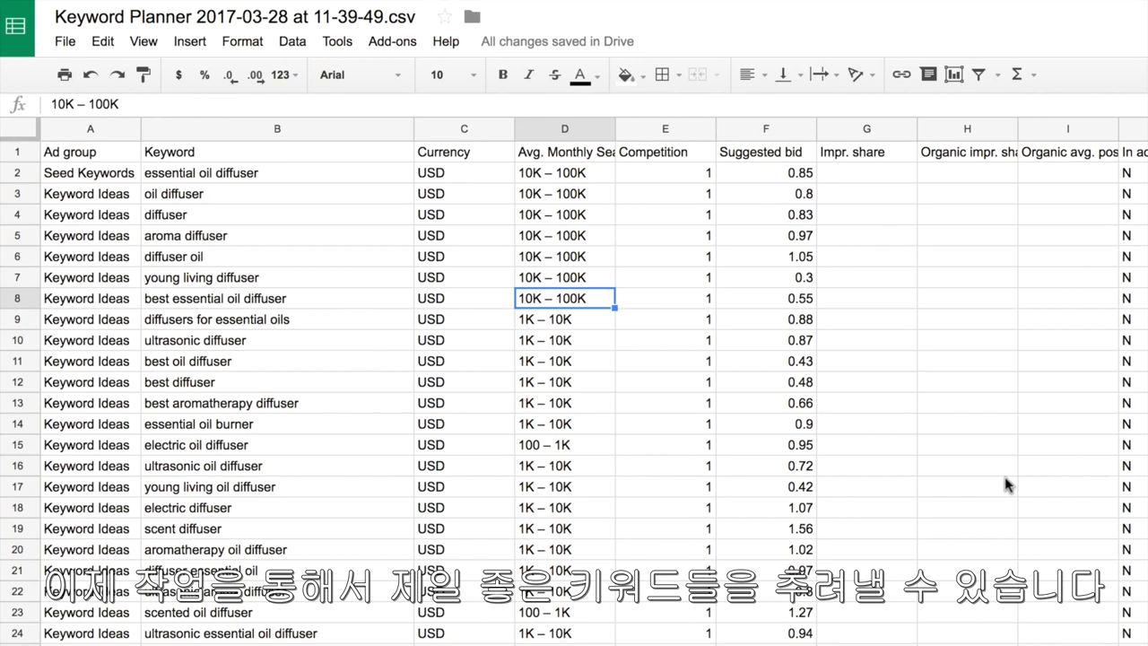
Step: Sort all data columns, A through L, by Avg. Monthly Searches from Z to A, treating the first row as a header
click(82, 130)
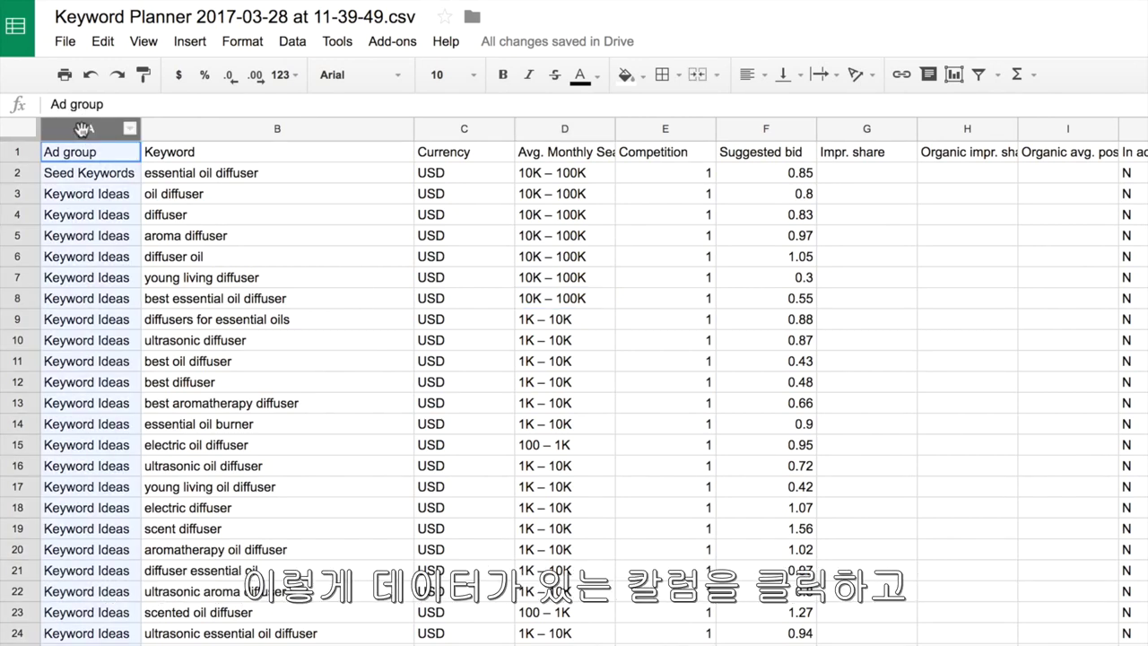
drag(83, 130, 1139, 128)
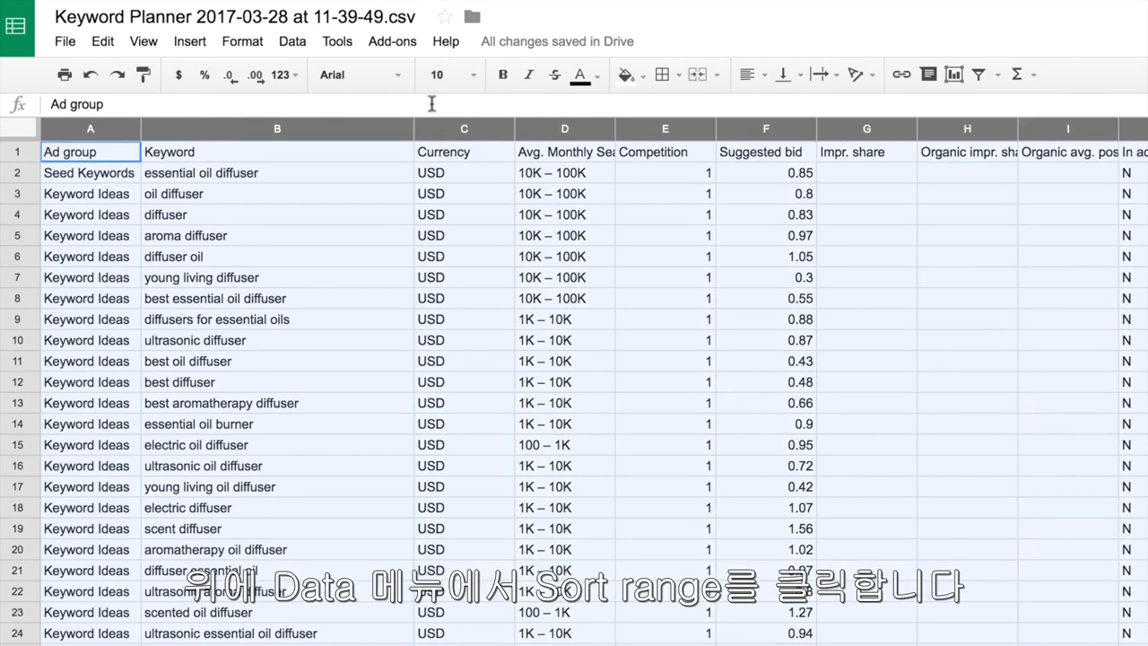
click(295, 42)
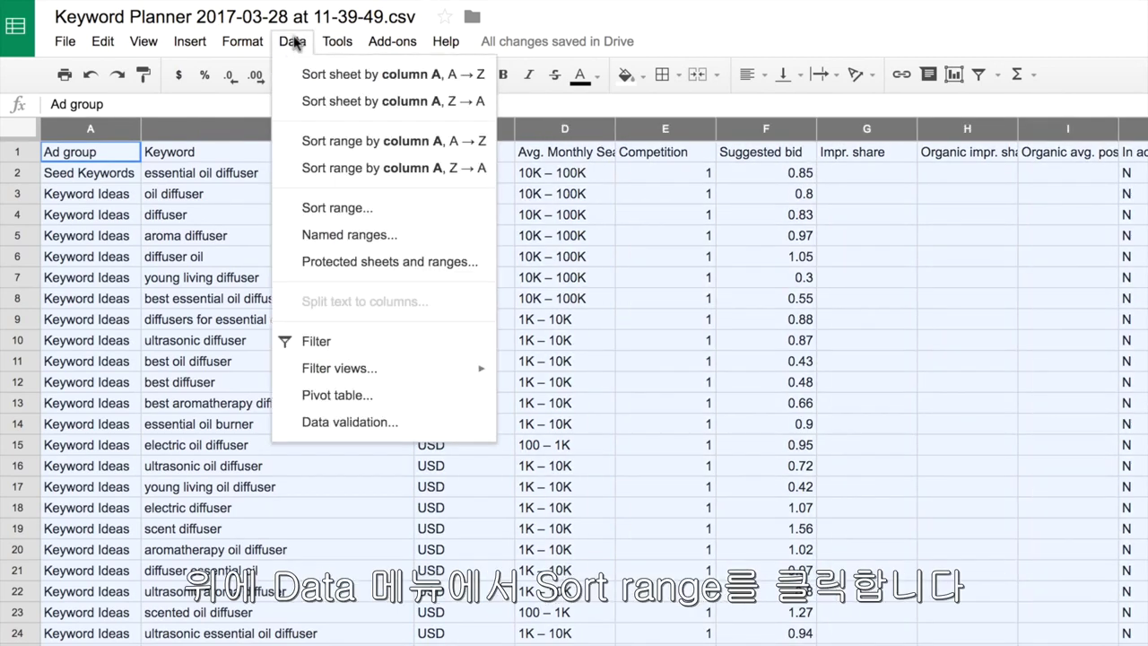
click(368, 213)
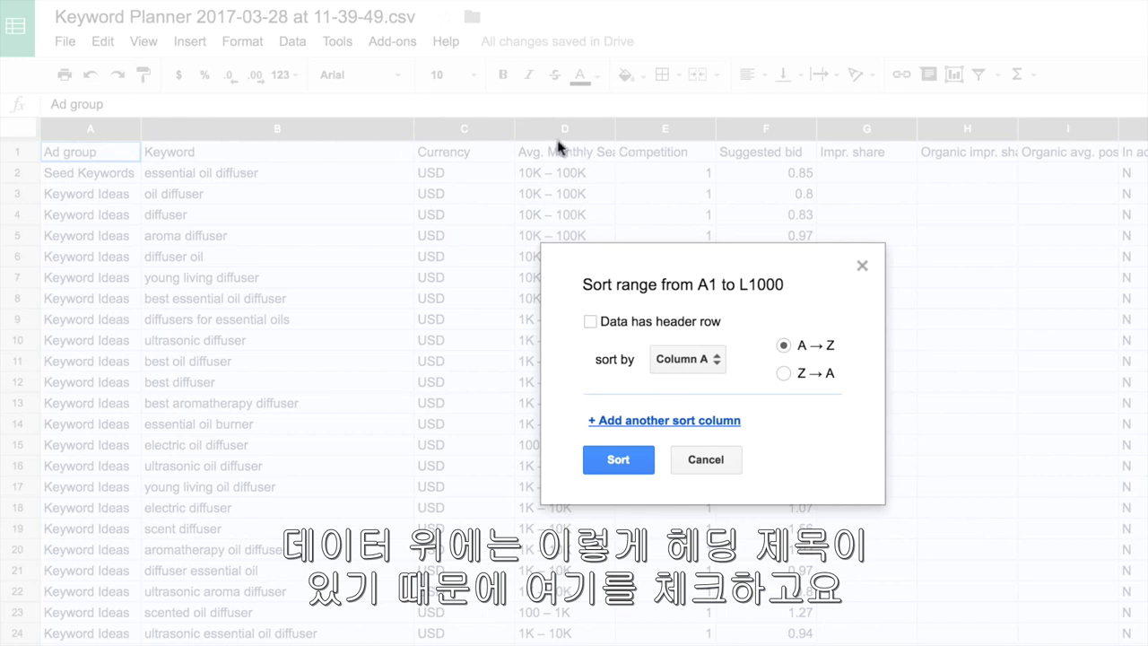
click(590, 321)
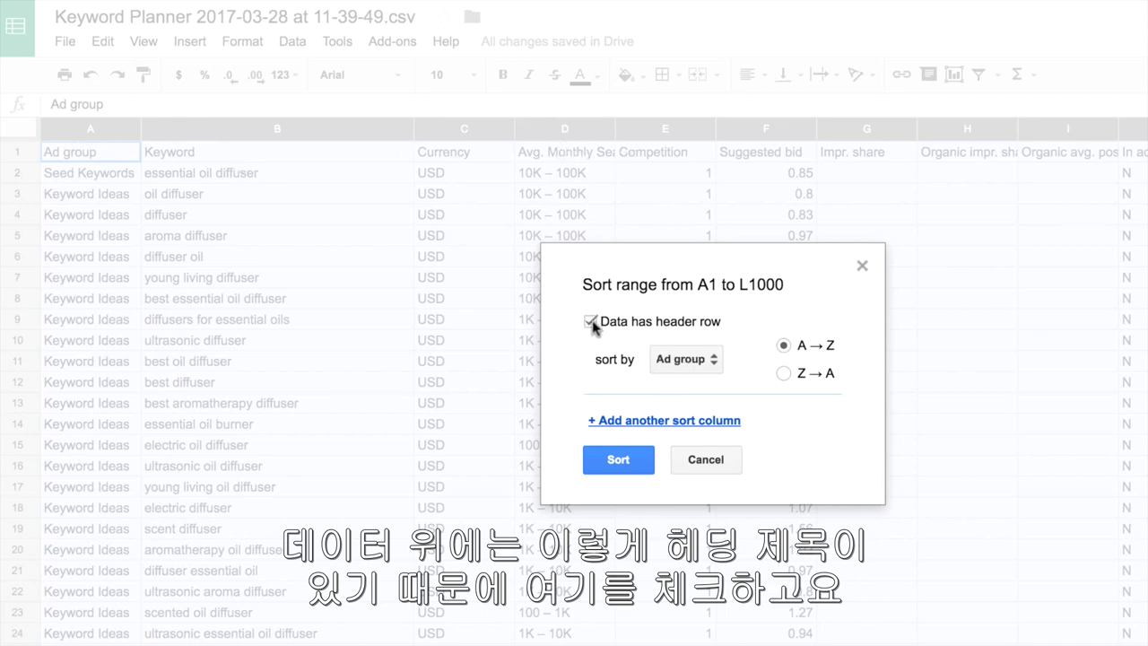
click(713, 361)
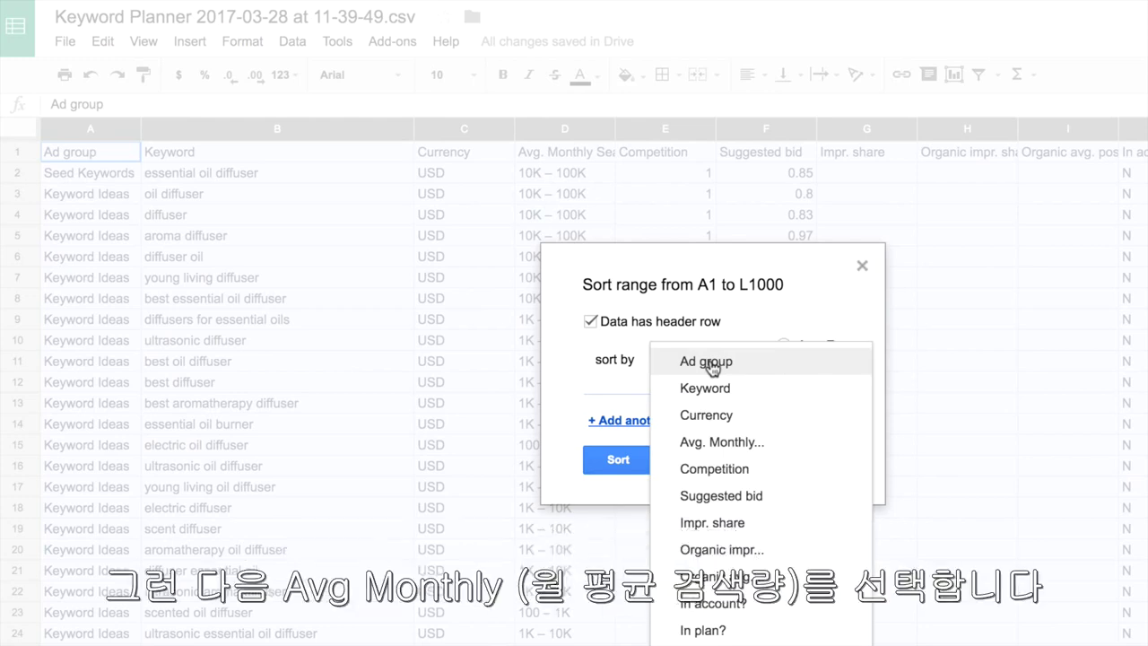
click(749, 446)
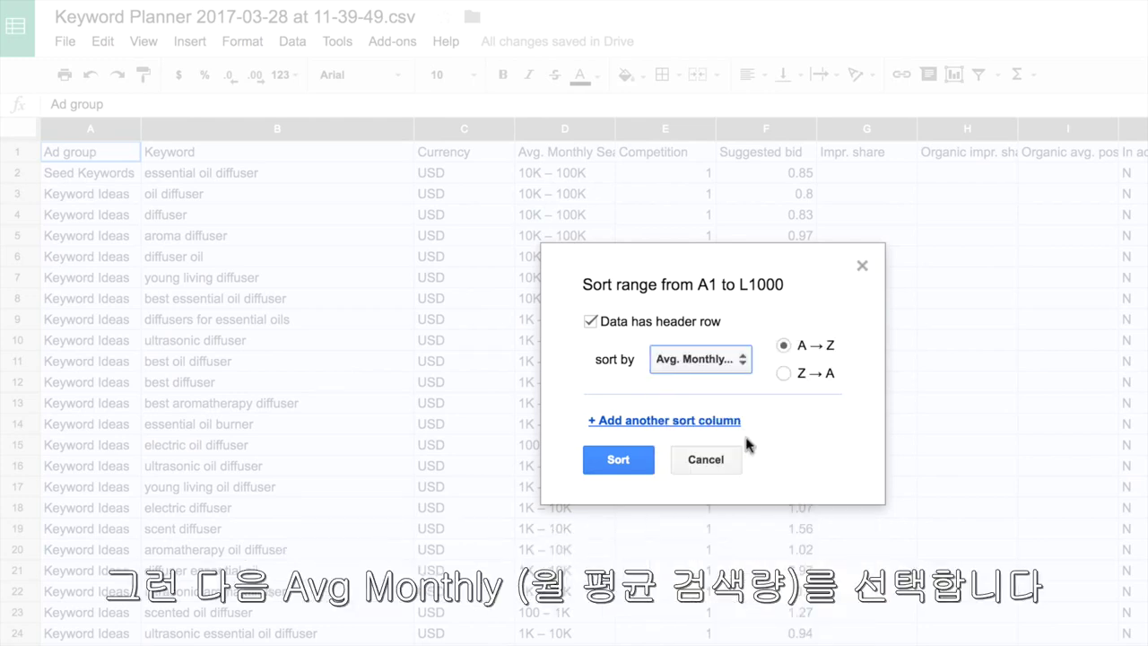
click(784, 375)
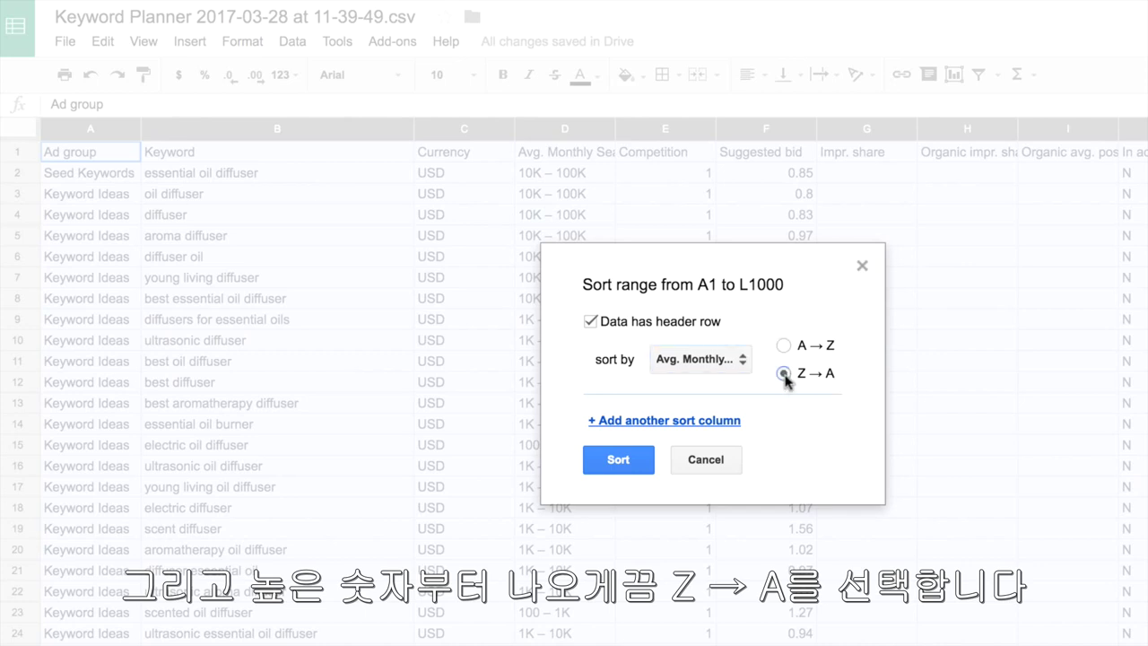
click(613, 459)
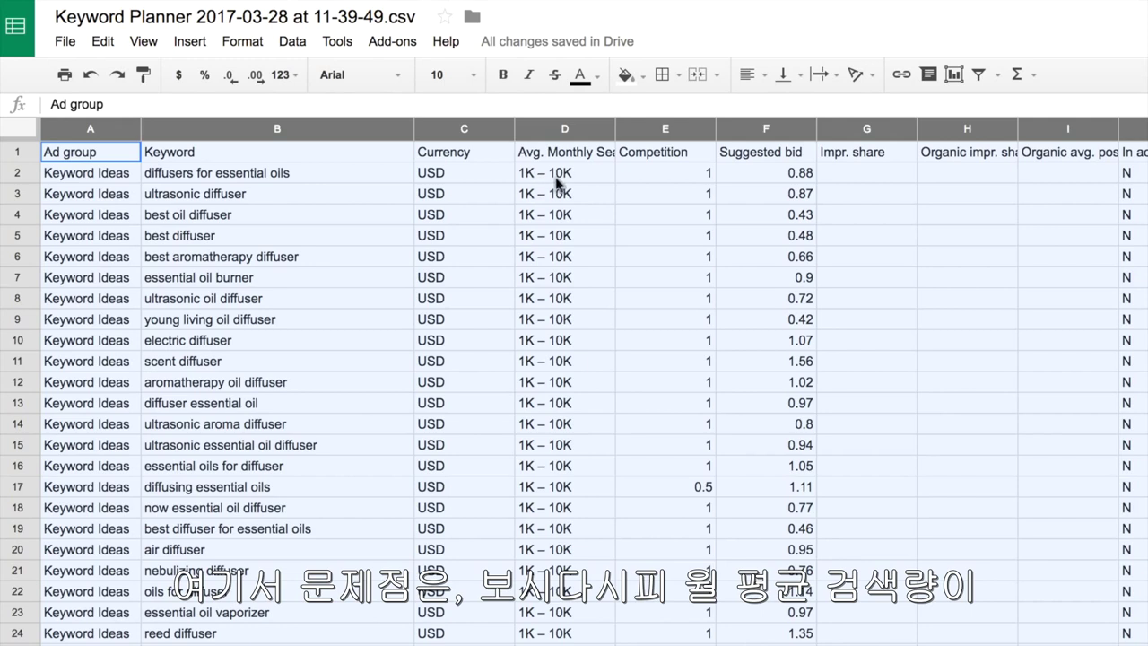
Step: Examine the sorted keywords by average monthly search range and check how relevant the high-volume ones are to the product
scroll(593, 471, down, 15)
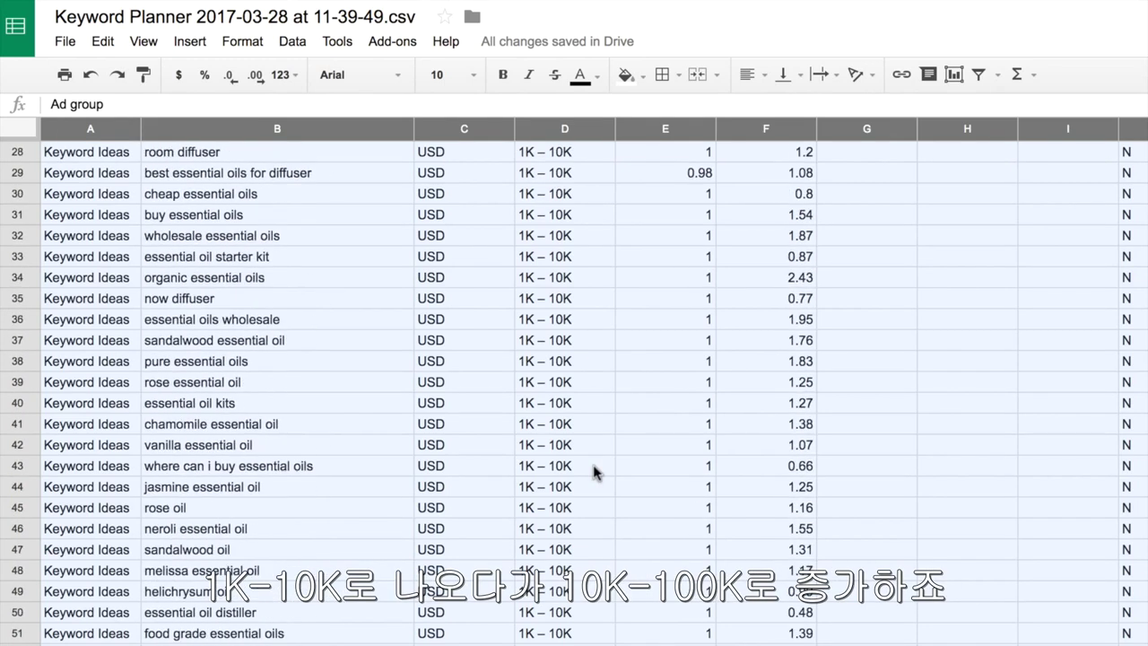
scroll(593, 472, down, 20)
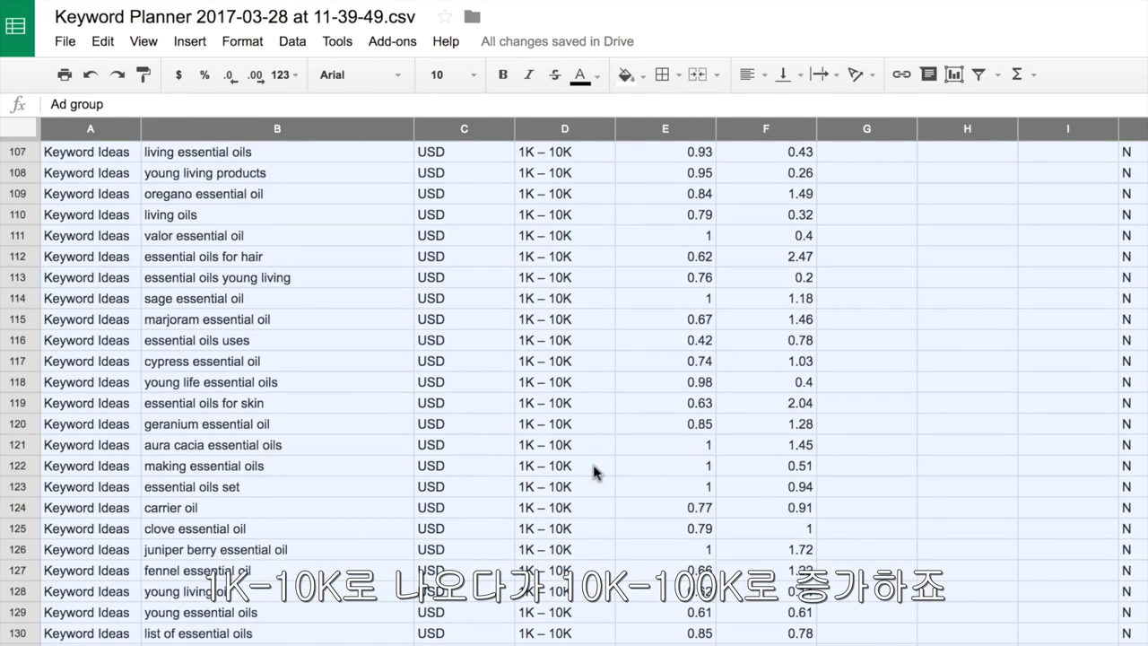
scroll(593, 472, down, 1)
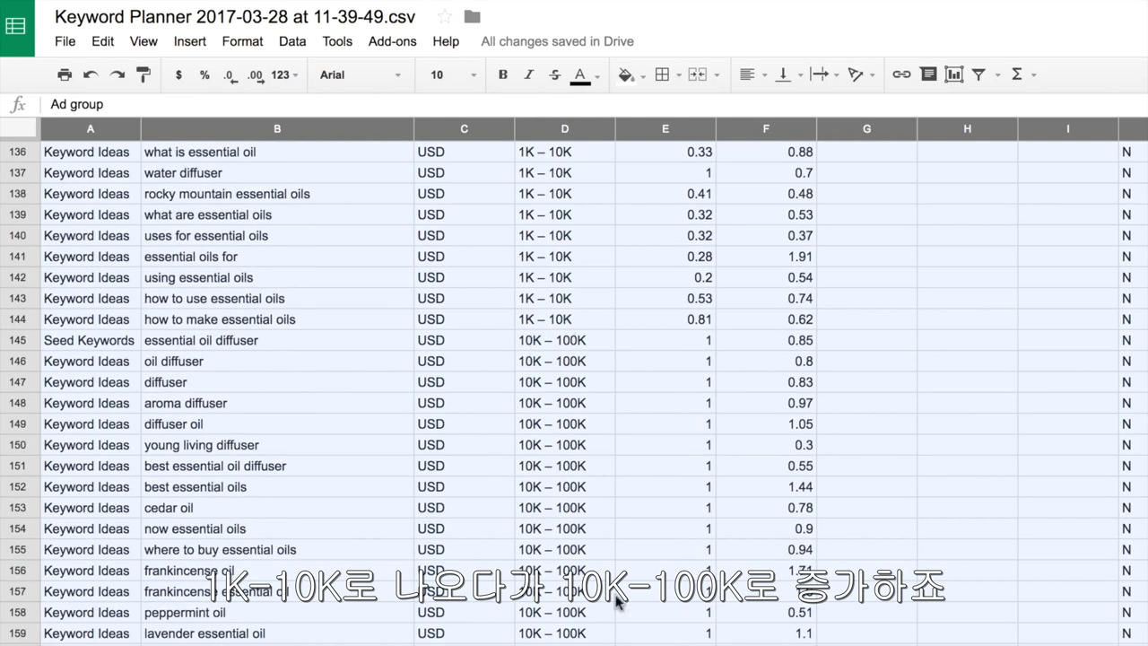
scroll(573, 385, down, 6)
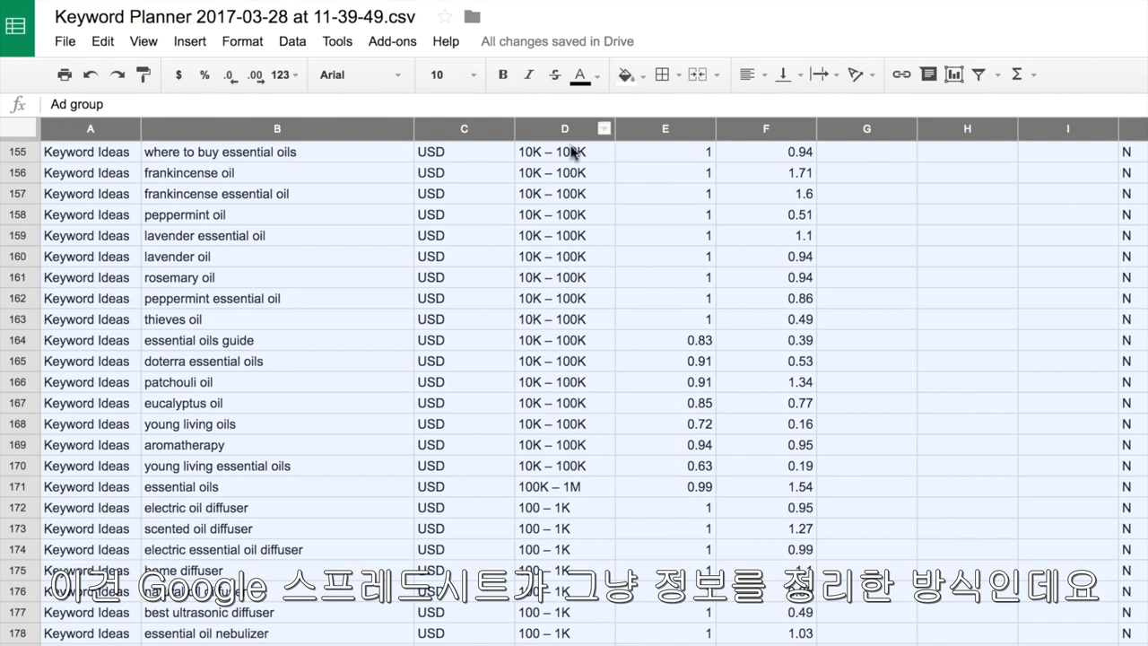
click(15, 465)
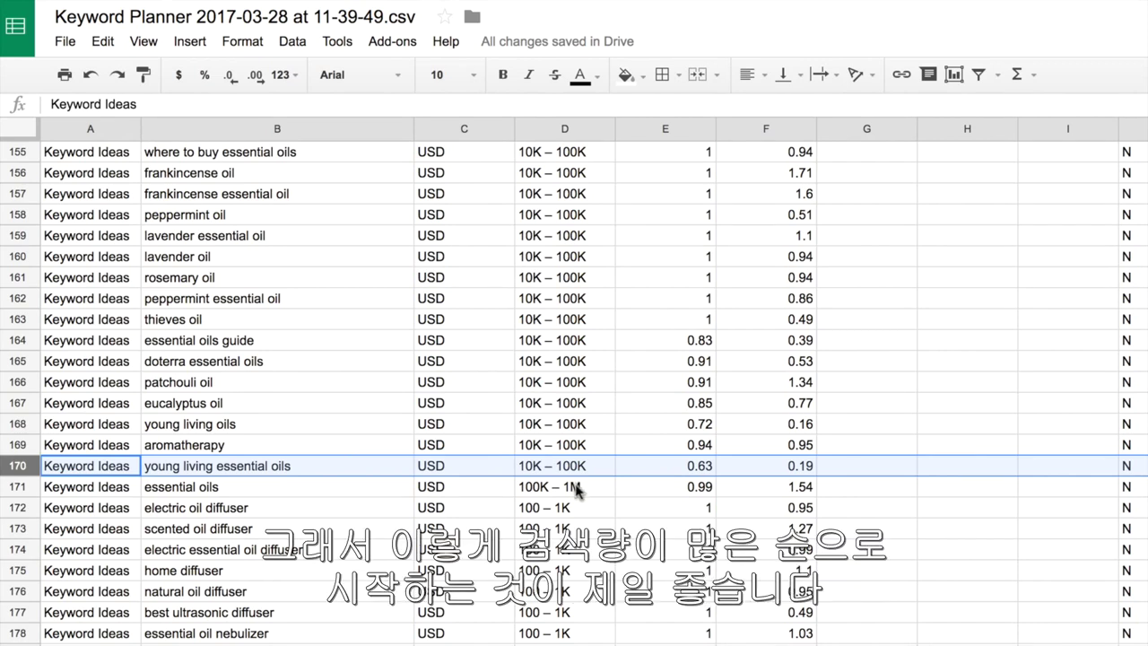
click(105, 492)
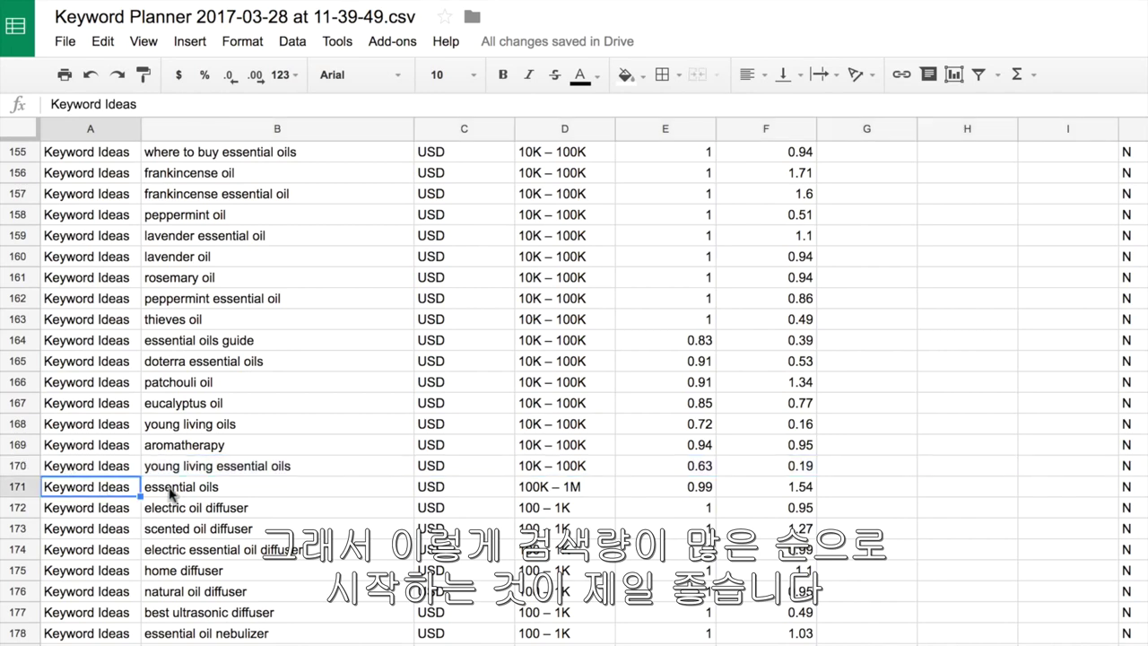
drag(192, 500, 222, 301)
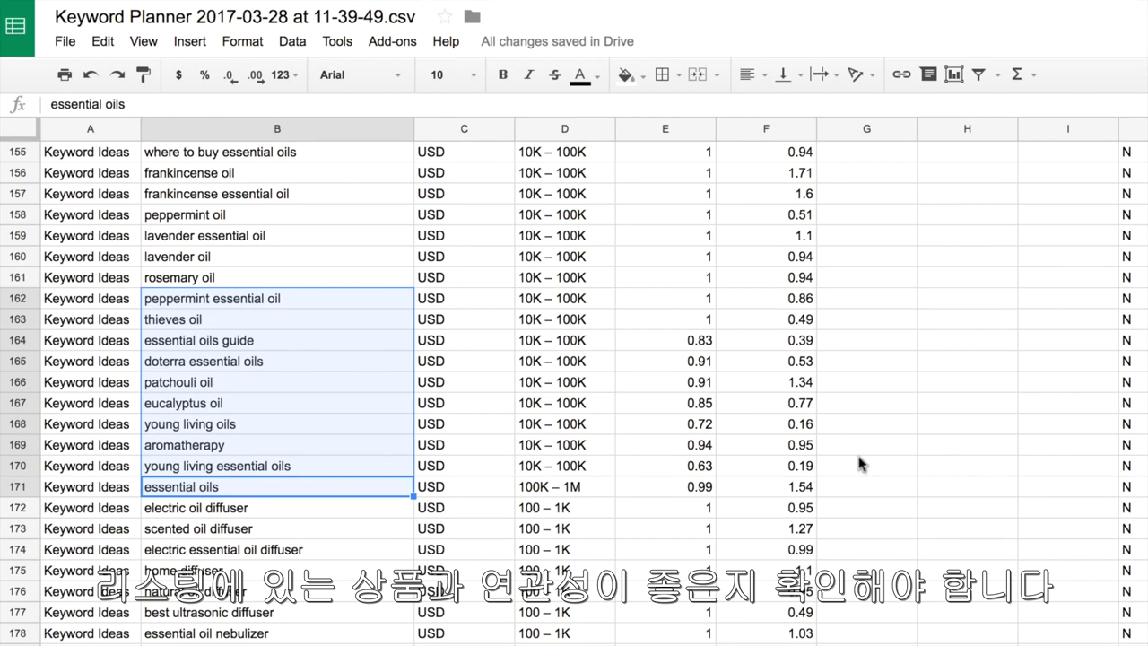
click(254, 491)
drag(253, 492, 254, 195)
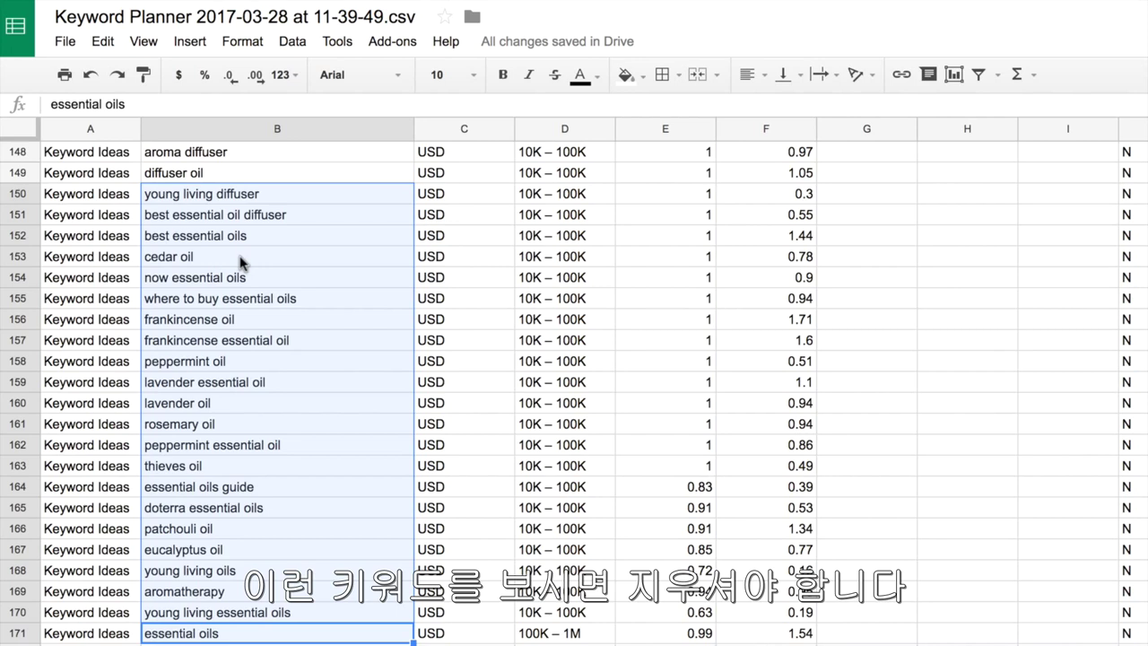
click(241, 263)
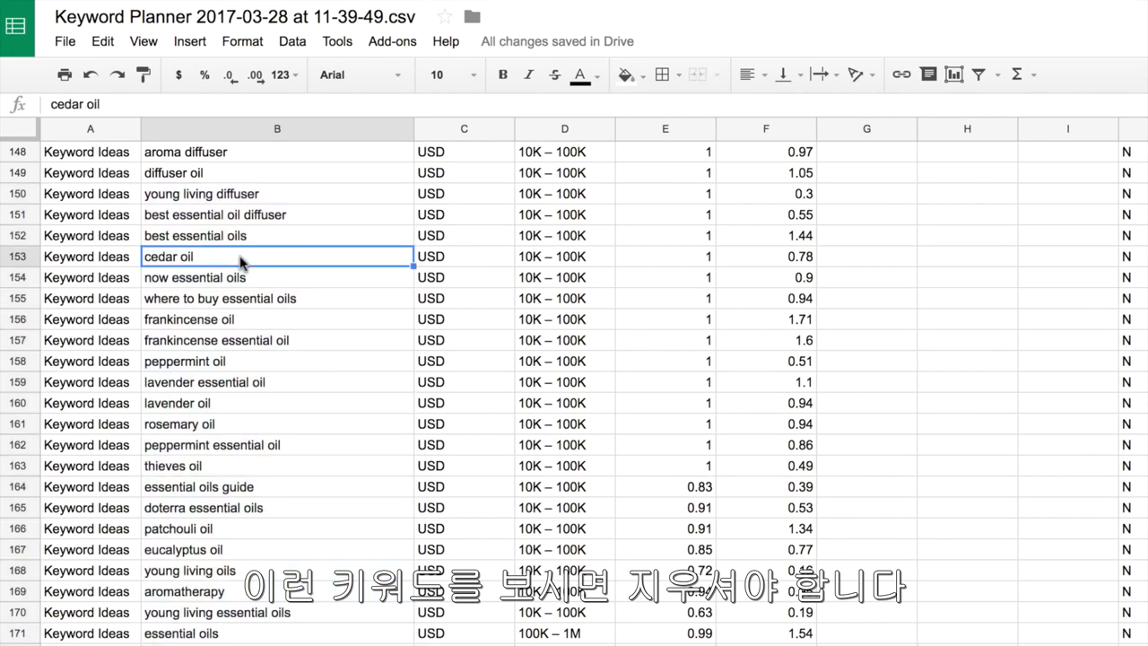
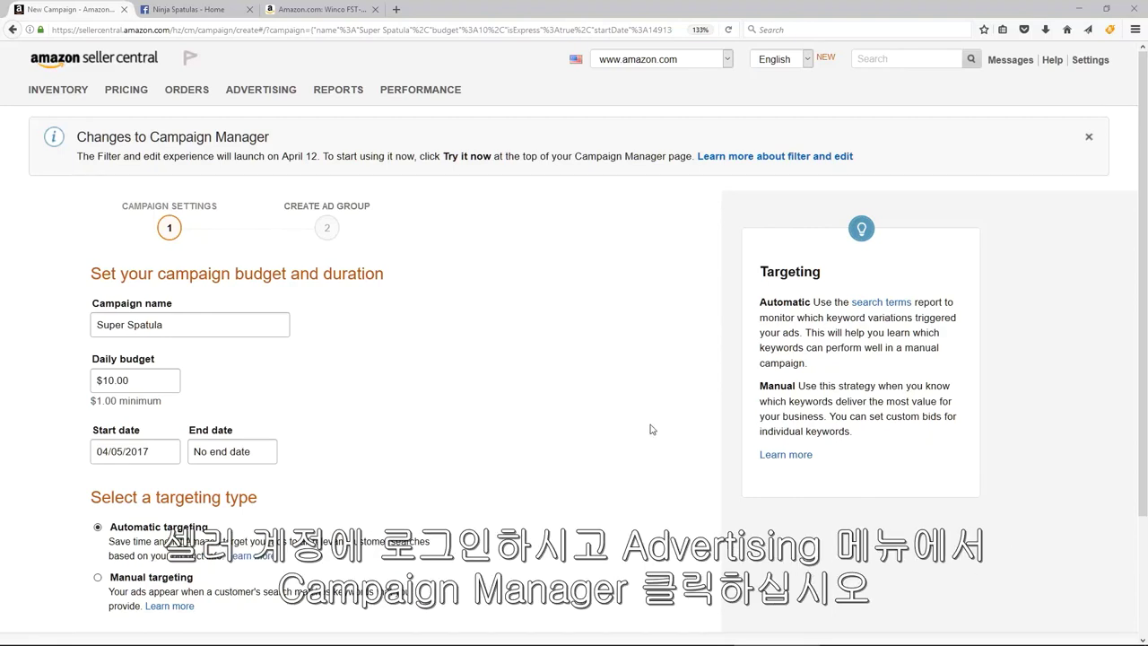
Step: Switch to Amazon Seller Central and open Campaign Manager for the advertising campaigns
mouse_move(265, 91)
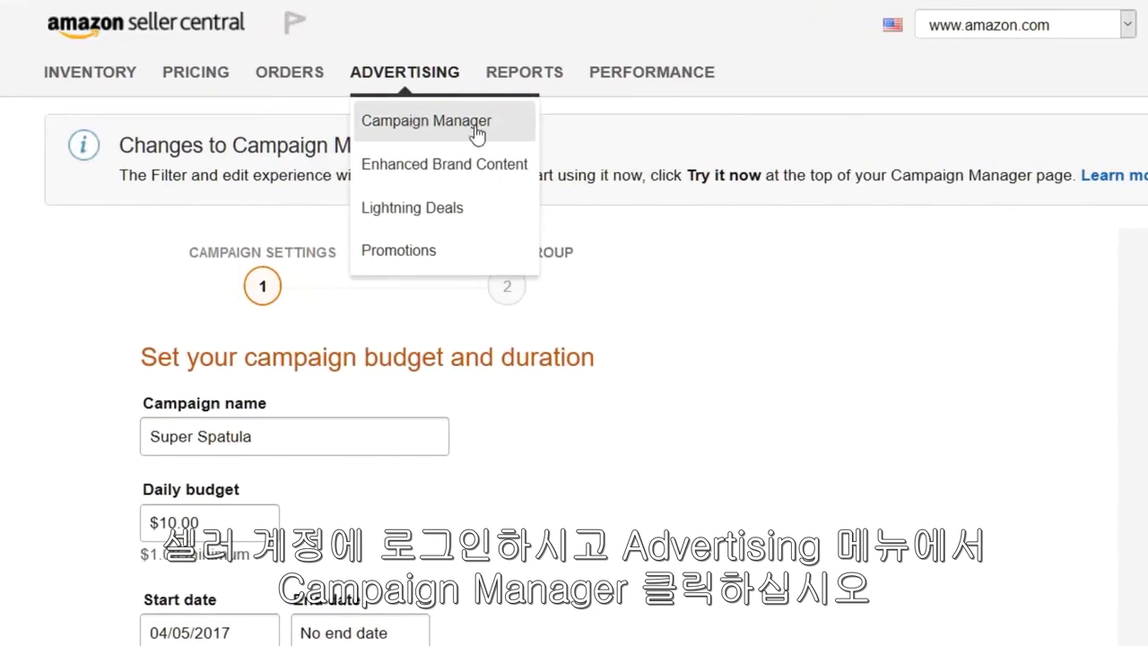
click(415, 120)
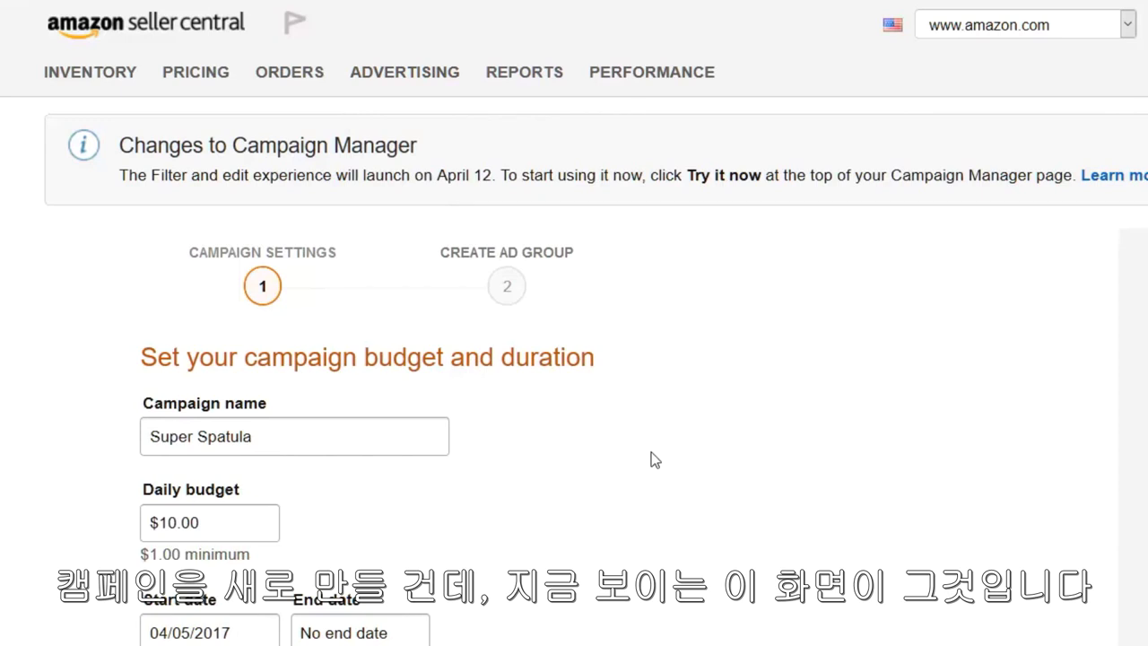
Step: Choose automatic targeting for the Super Spatula campaign with a $10.00 daily budget and continue to the ad group setup
click(387, 436)
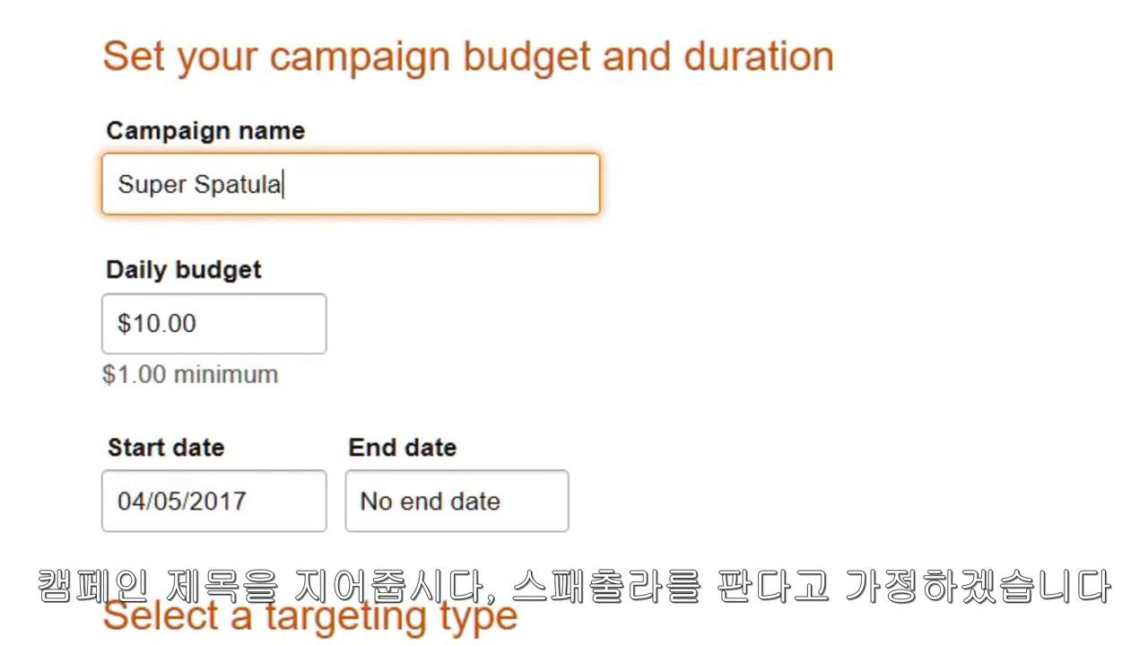
click(296, 326)
click(579, 367)
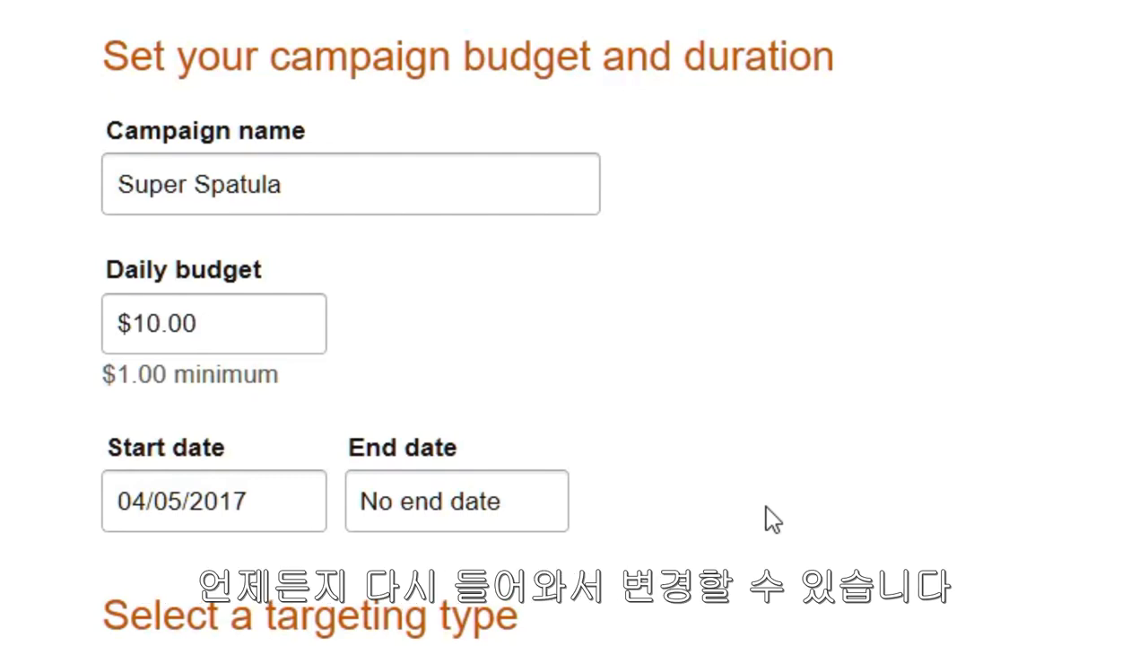
scroll(756, 308, down, 4)
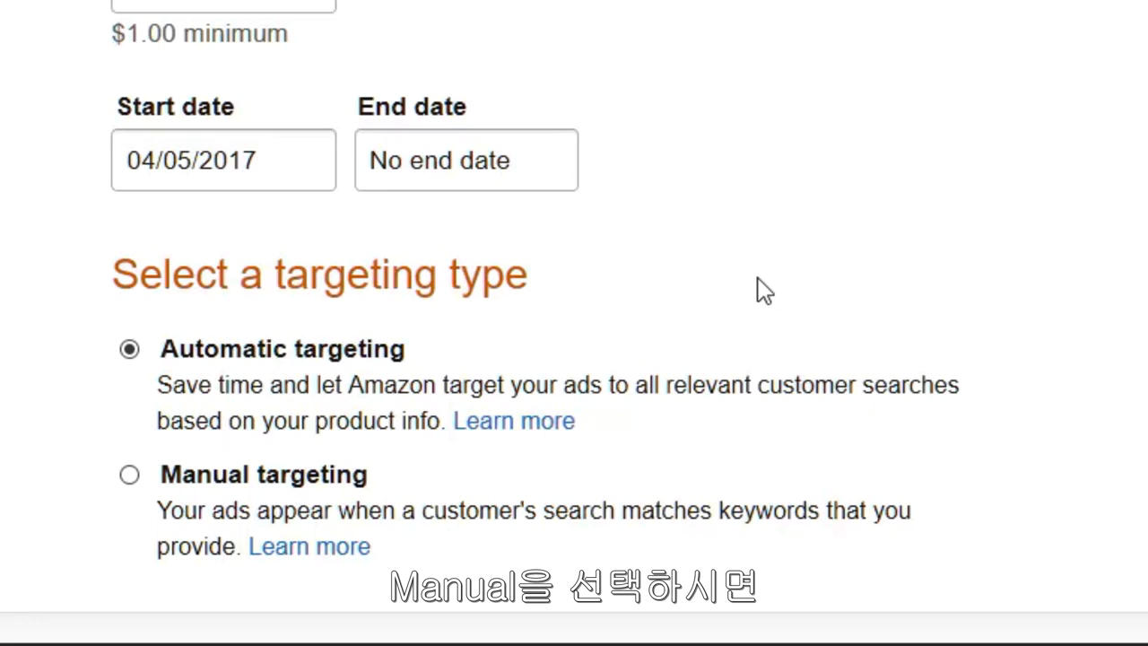
click(129, 475)
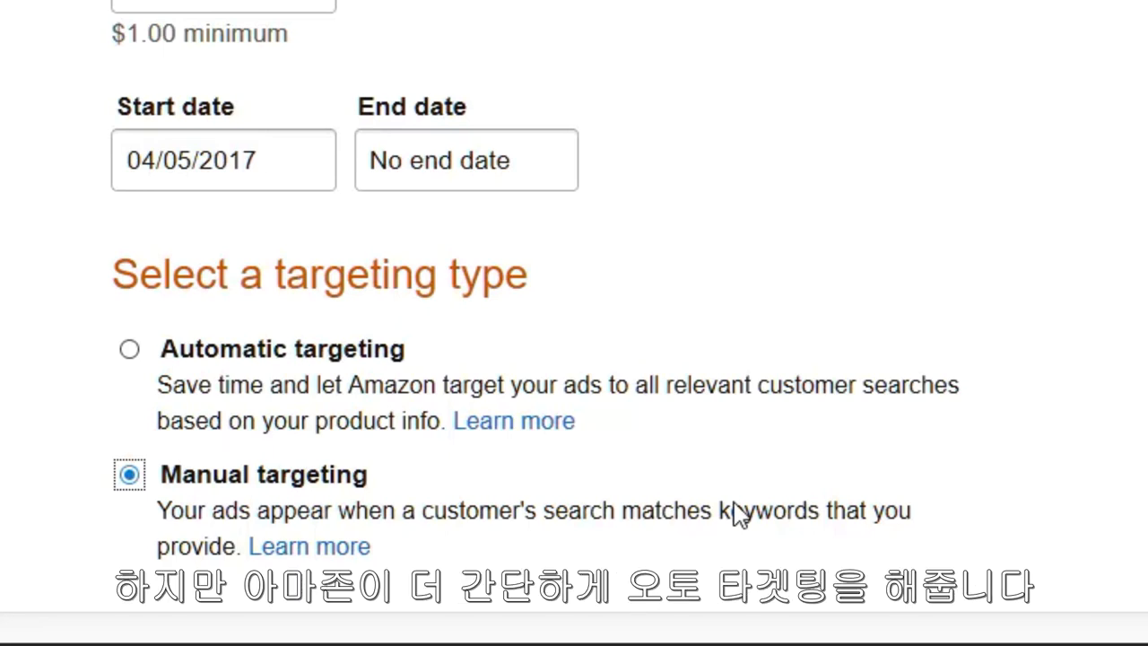
click(130, 350)
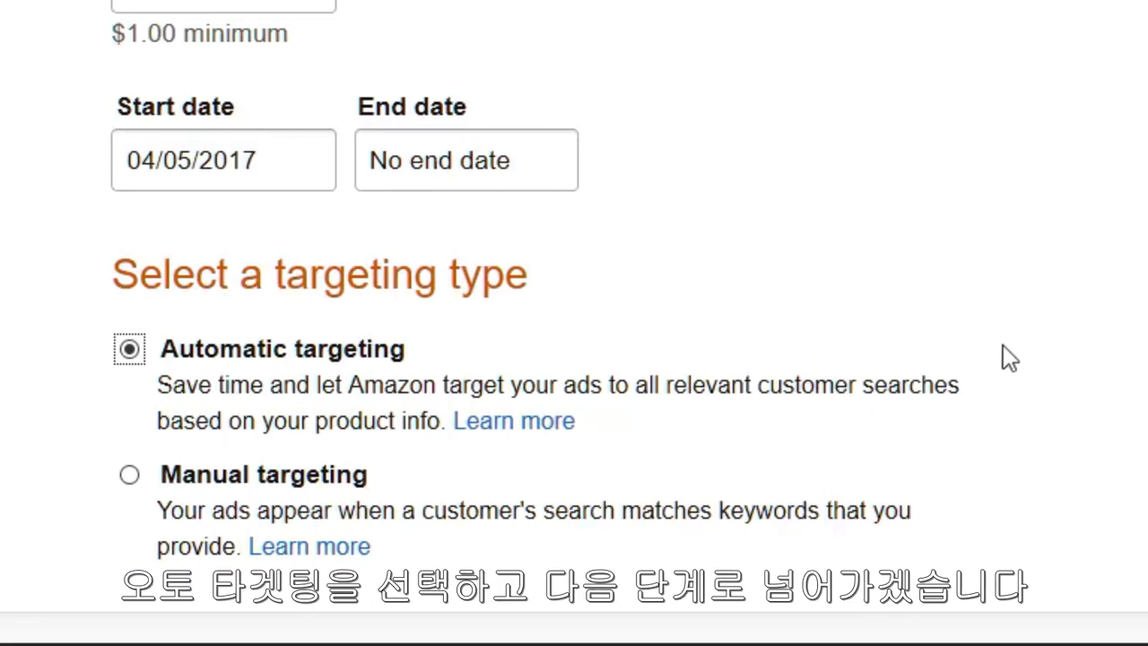
scroll(694, 430, down, 3)
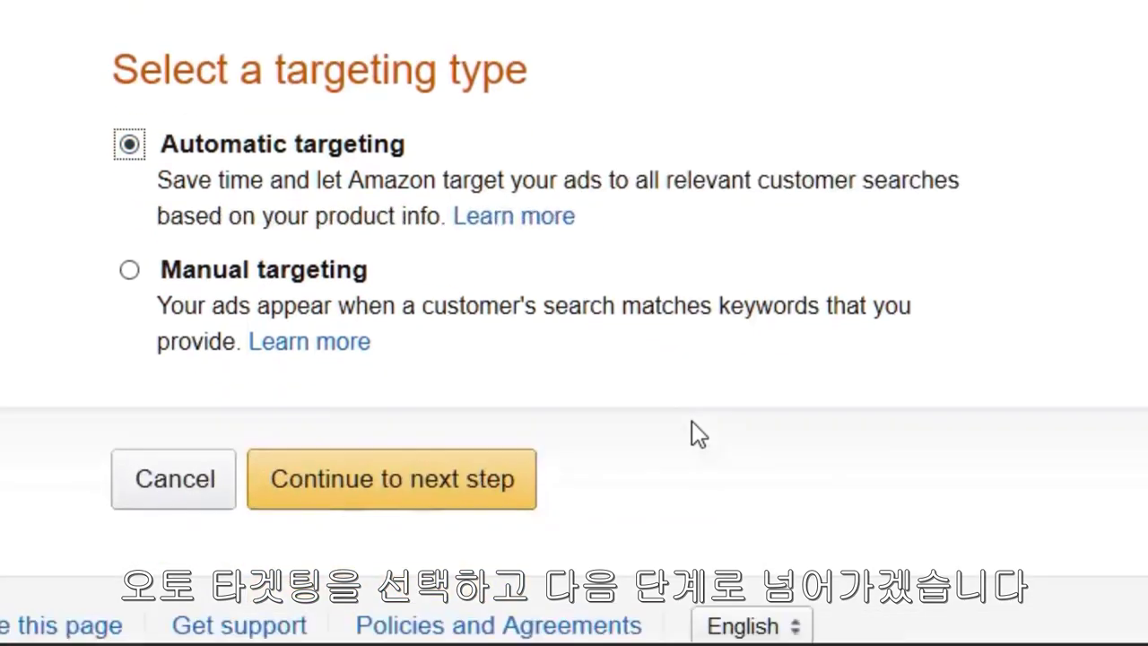
click(400, 478)
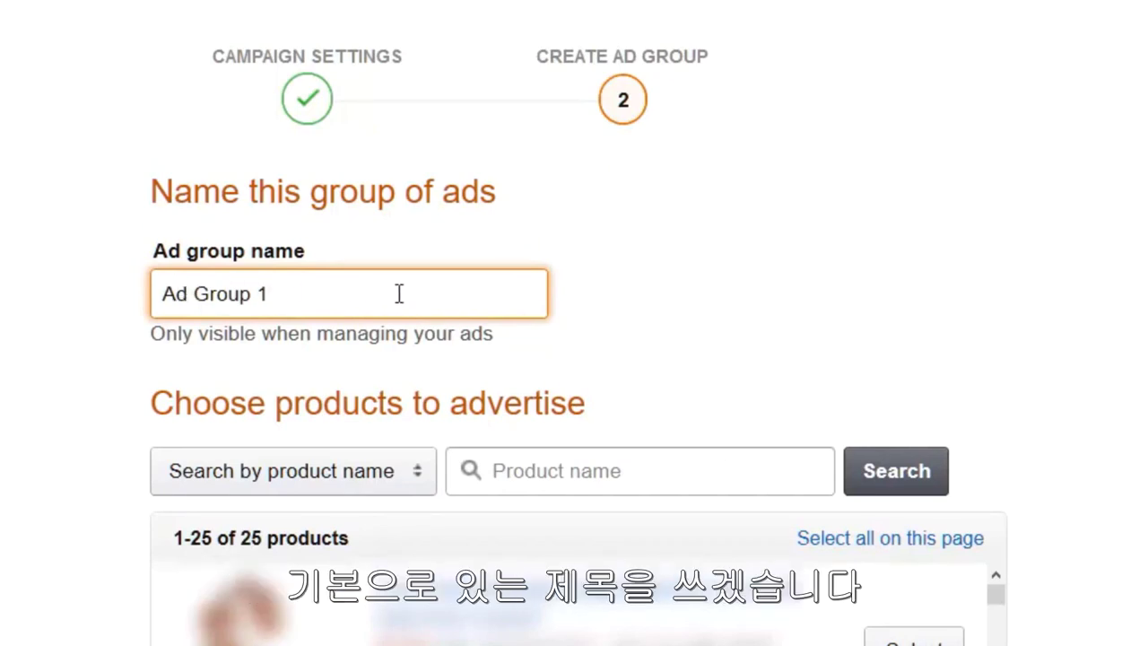
Step: Enter Spatula as the product name to find and select the first listed product for Ad Group 1
click(554, 468)
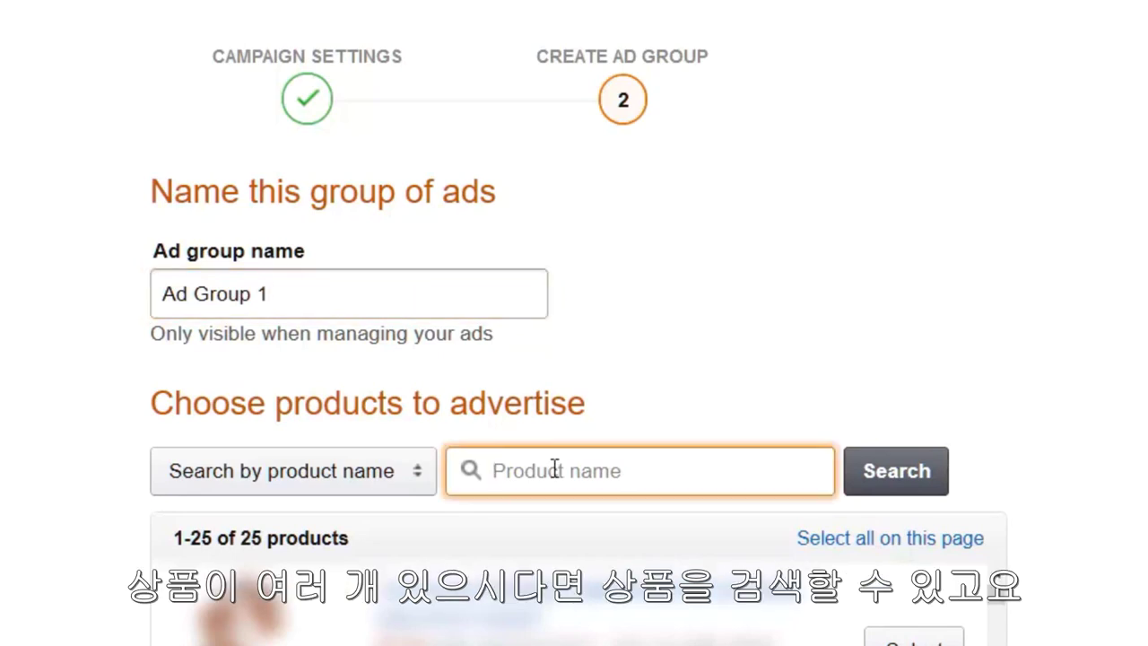
scroll(554, 468, down, 1)
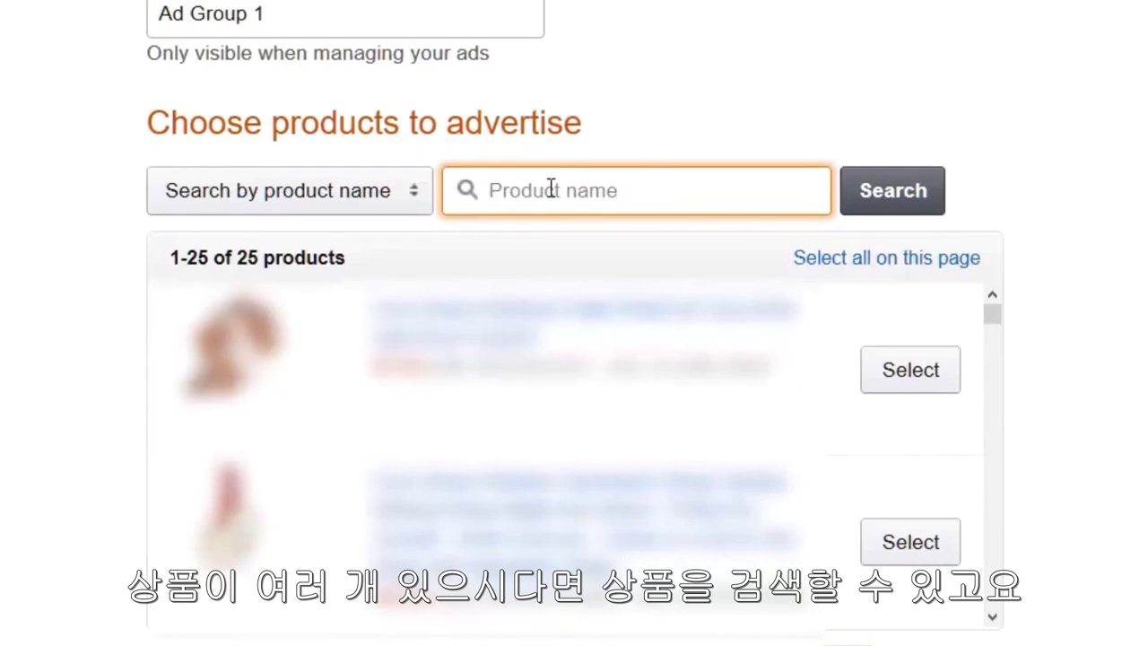
text(spatula)
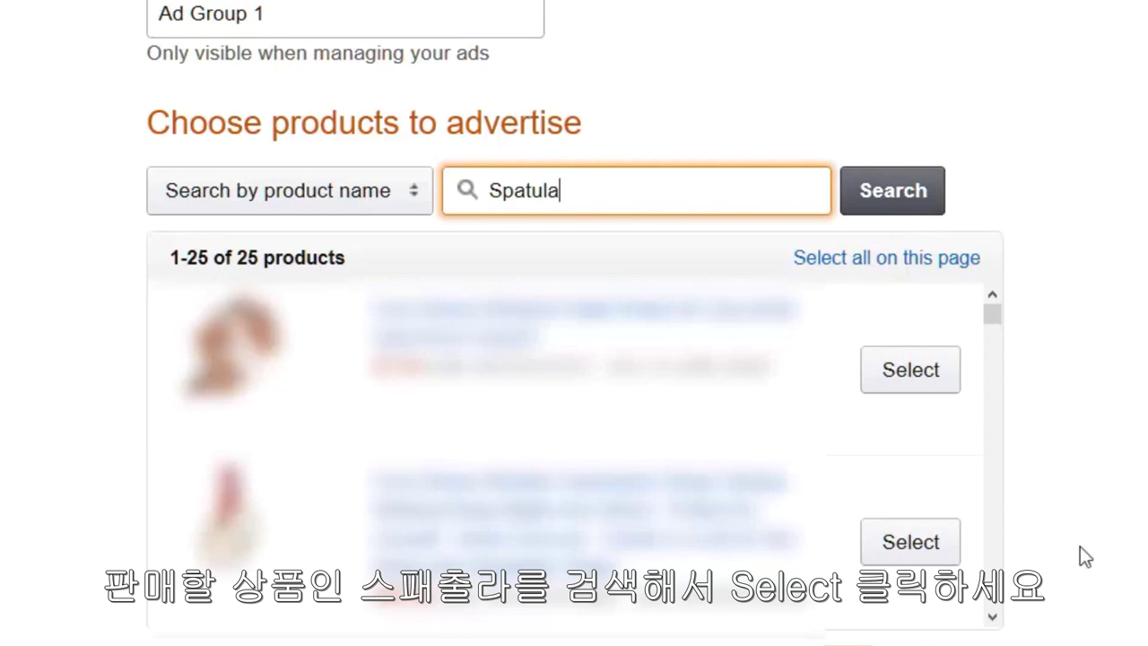
click(910, 375)
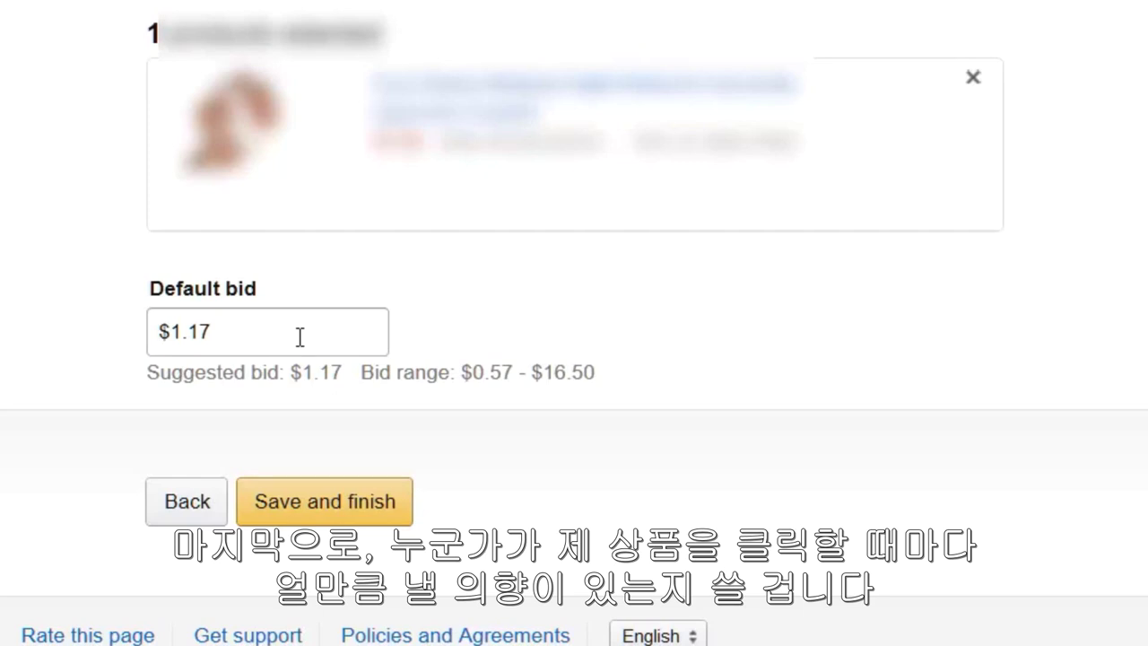
Step: Check the suggested bid range and set the ad group's default bid to $.25
click(313, 331)
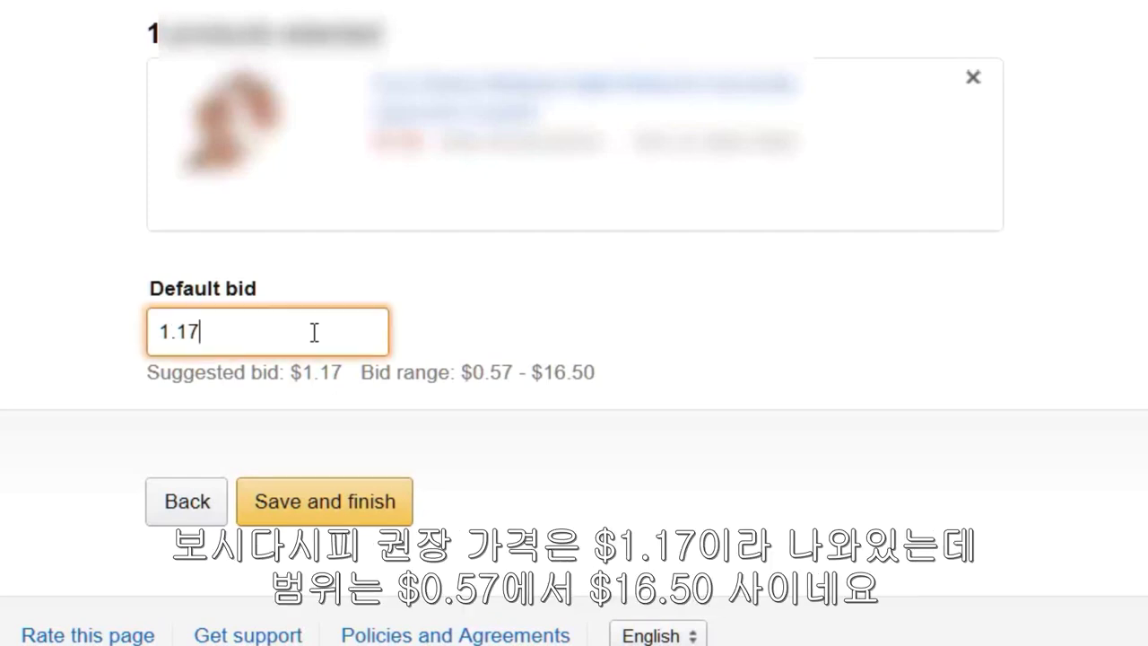
double_click(178, 331)
click(610, 384)
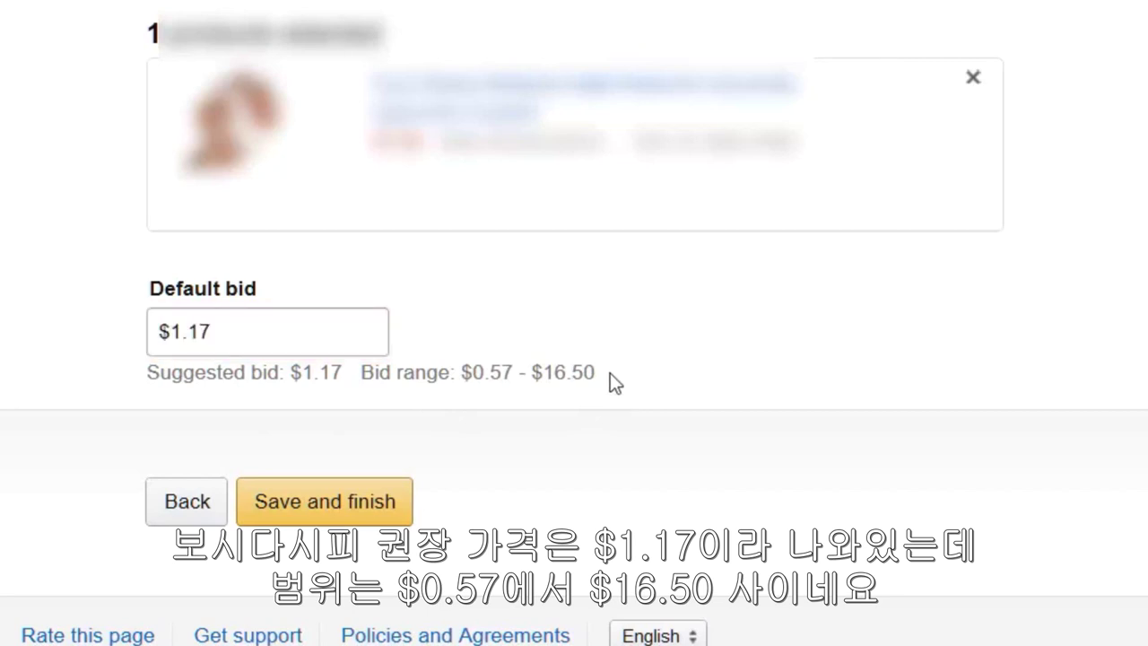
drag(603, 377, 485, 375)
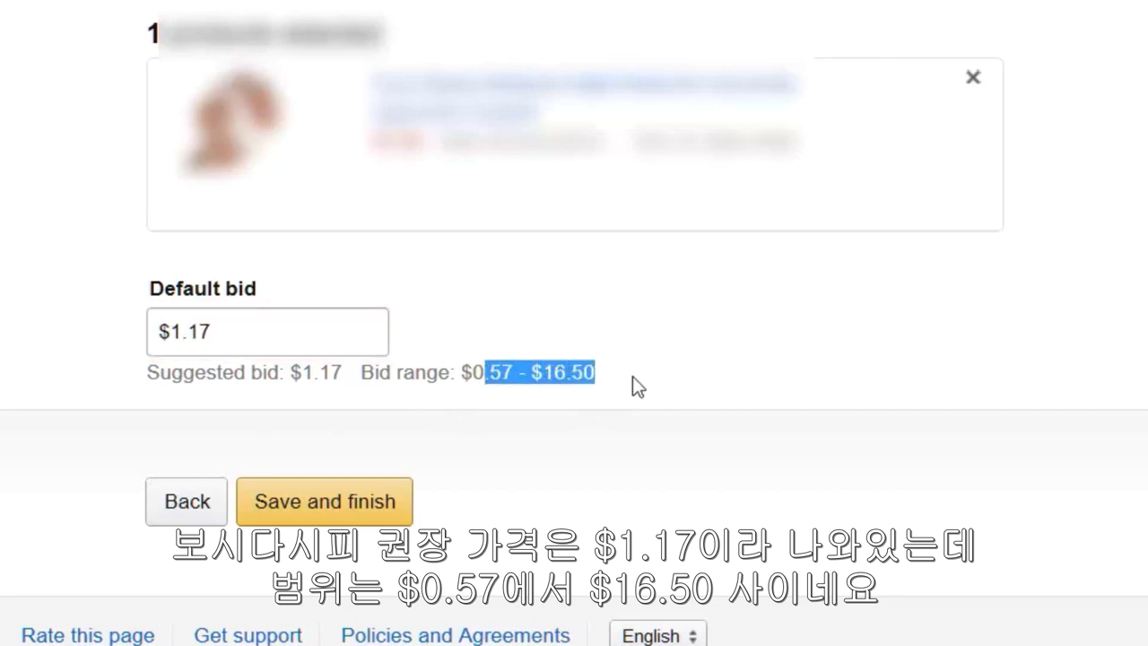
click(632, 376)
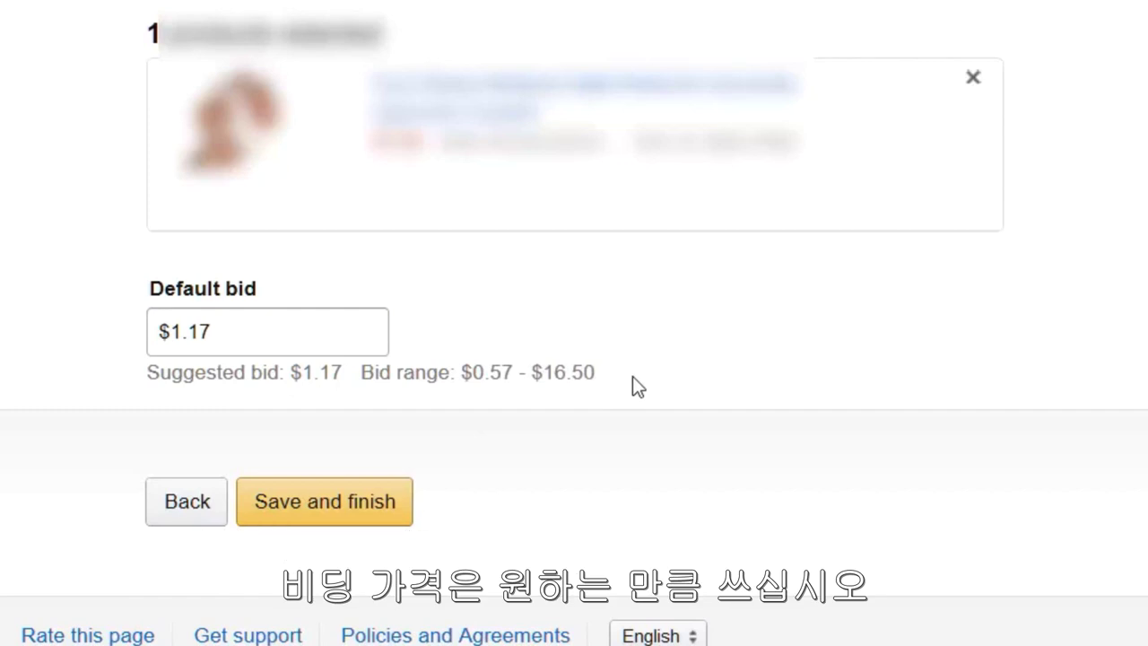
drag(295, 338, 111, 335)
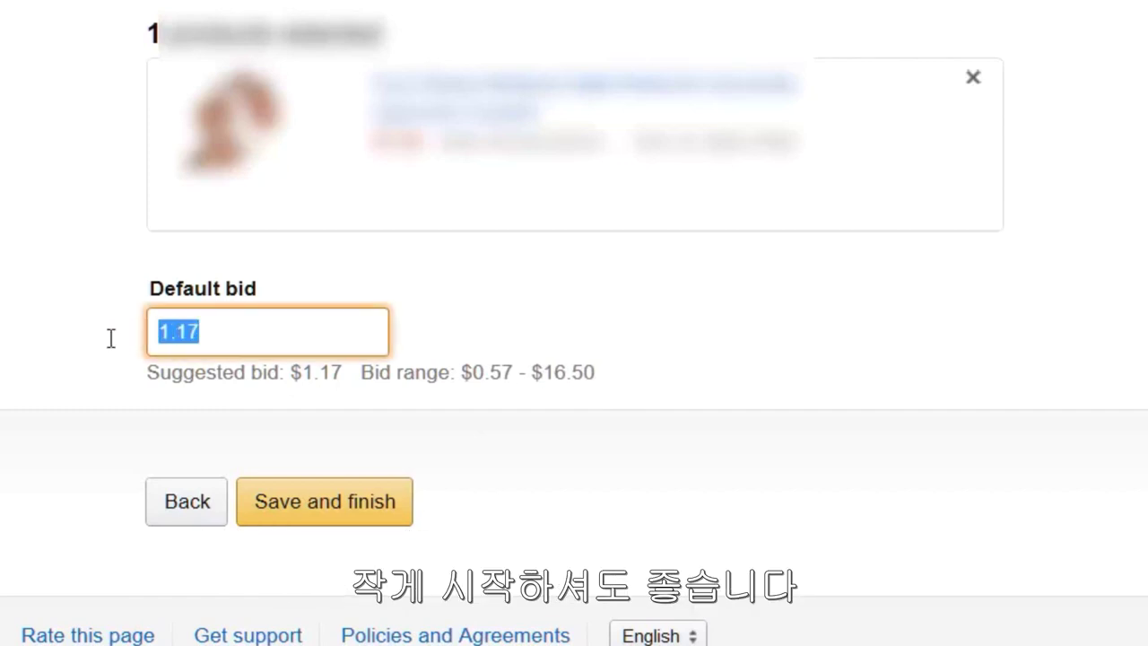
key(BackSpace)
text(.25)
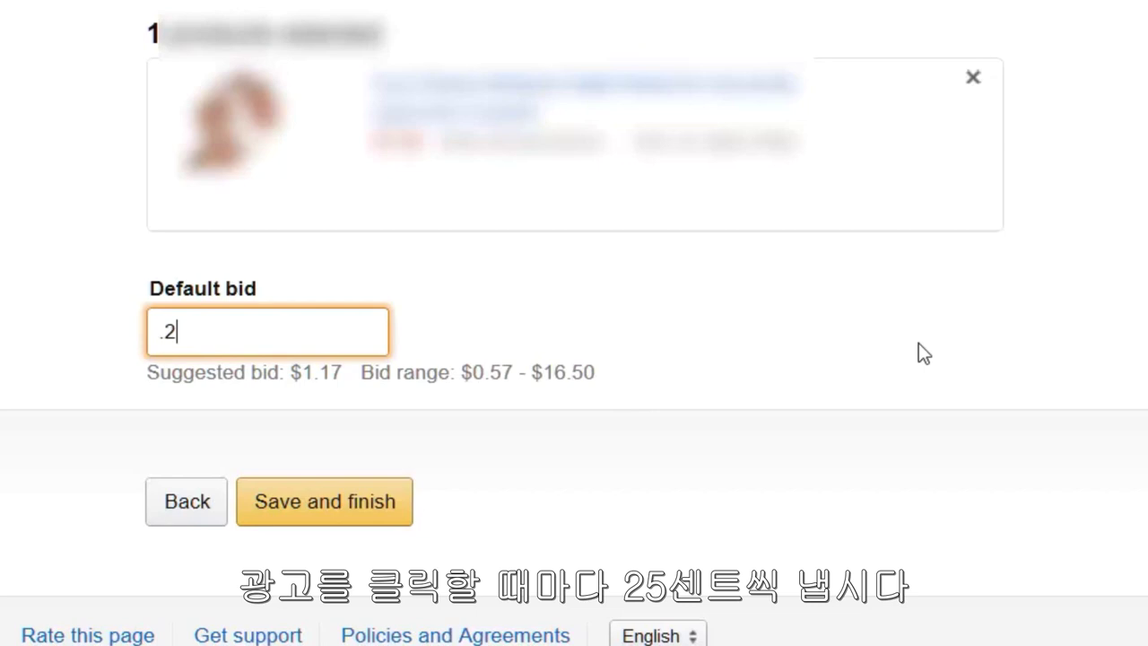
click(924, 353)
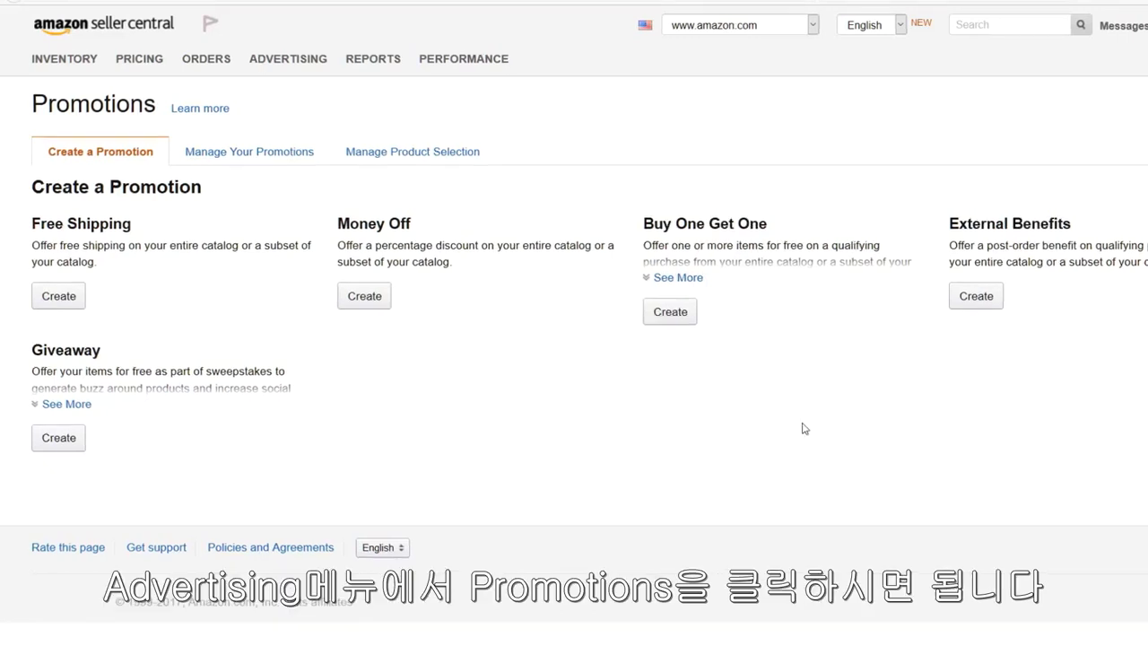
Step: Start a Money Off promotion on the Promotions page that gives buyers 40 percent off Test Product
mouse_move(310, 63)
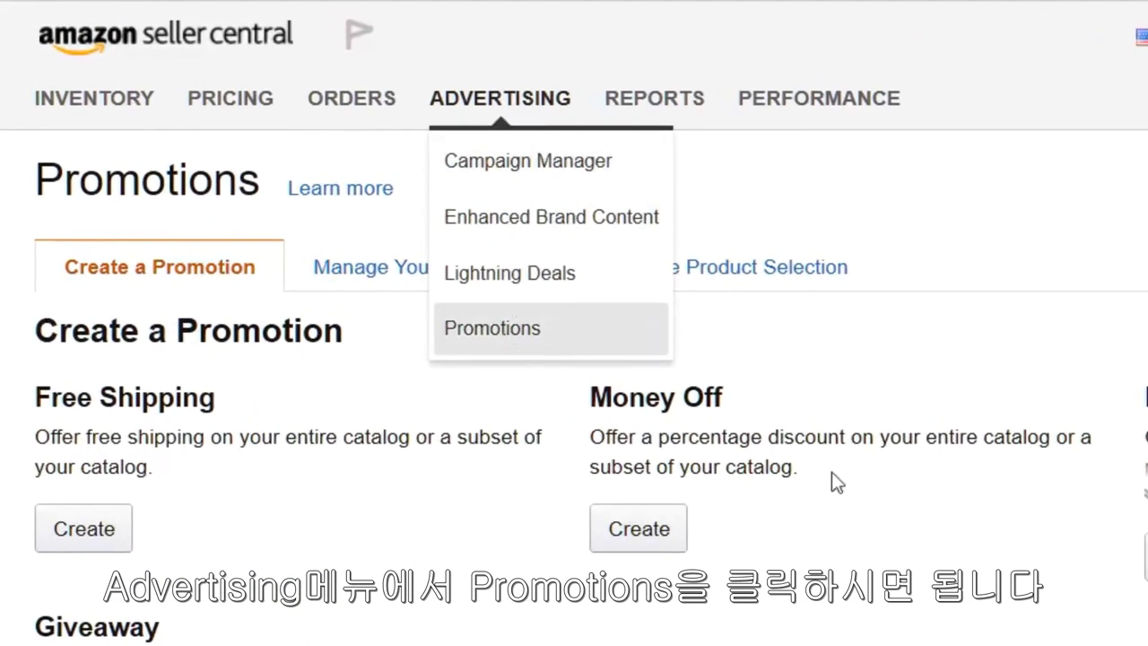
click(636, 533)
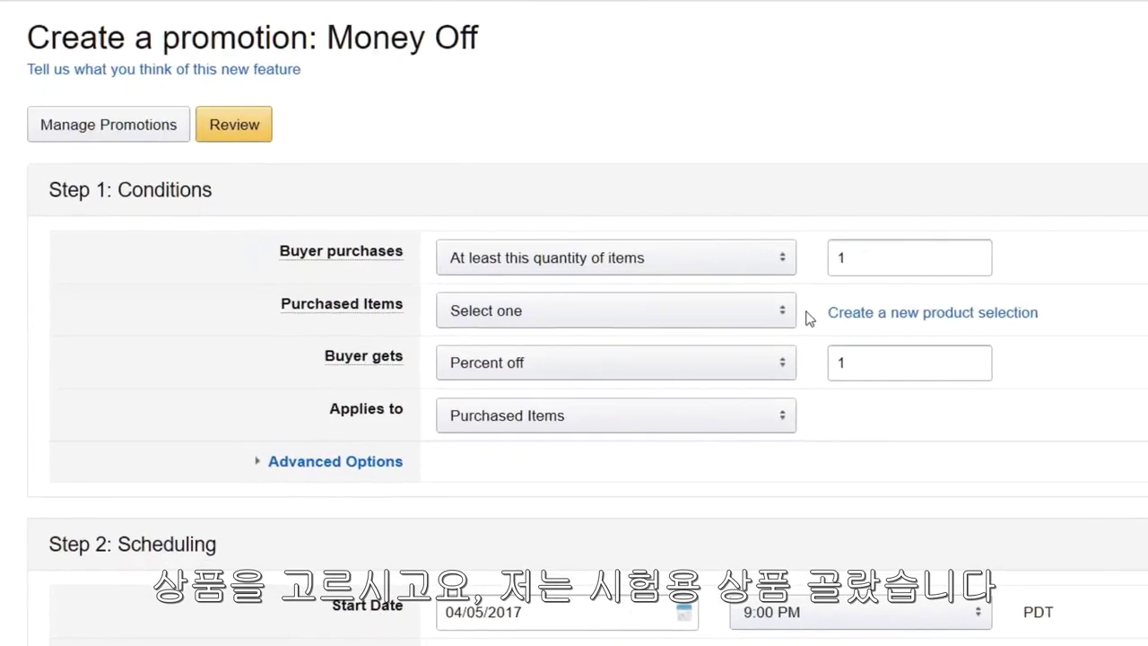
click(701, 355)
click(556, 372)
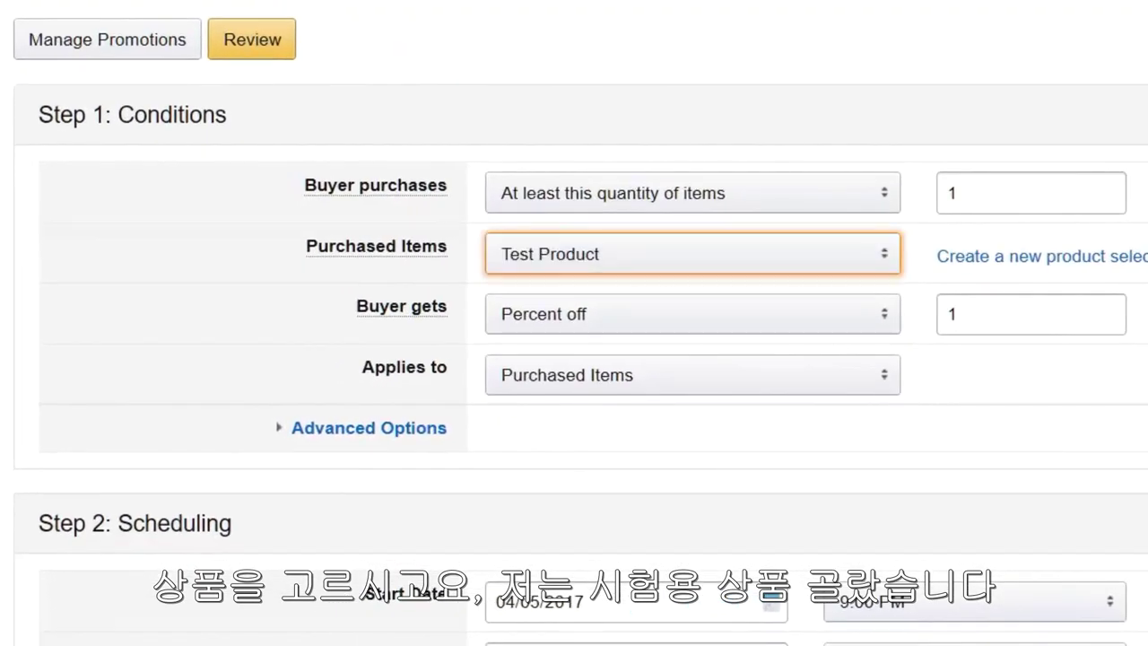
drag(1012, 319, 933, 317)
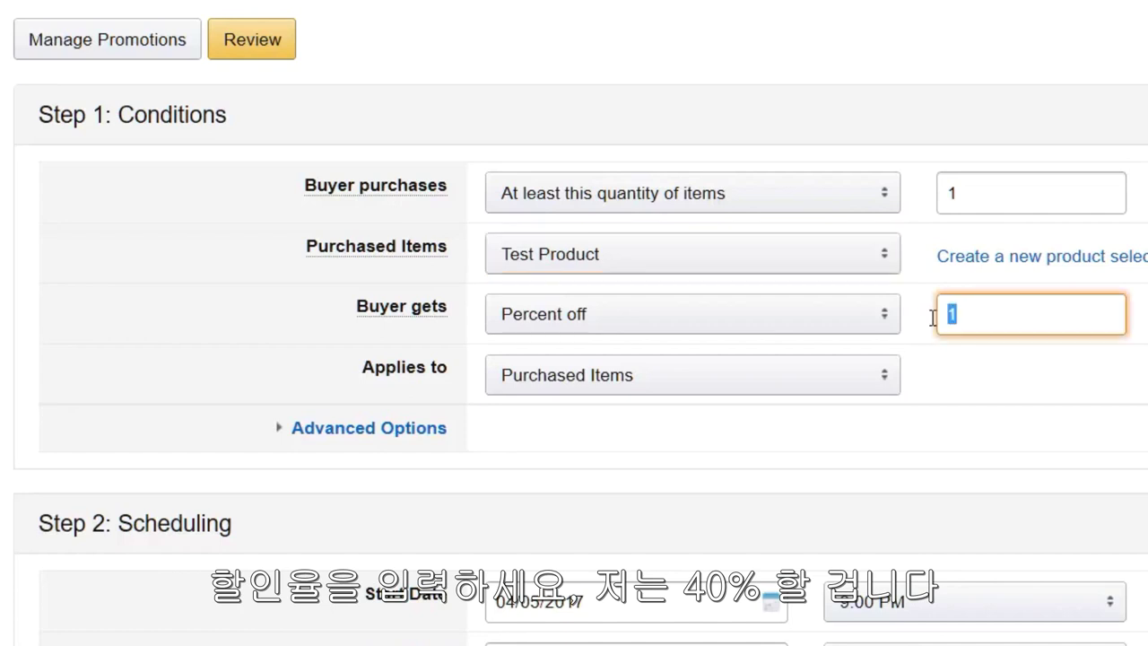
text(40)
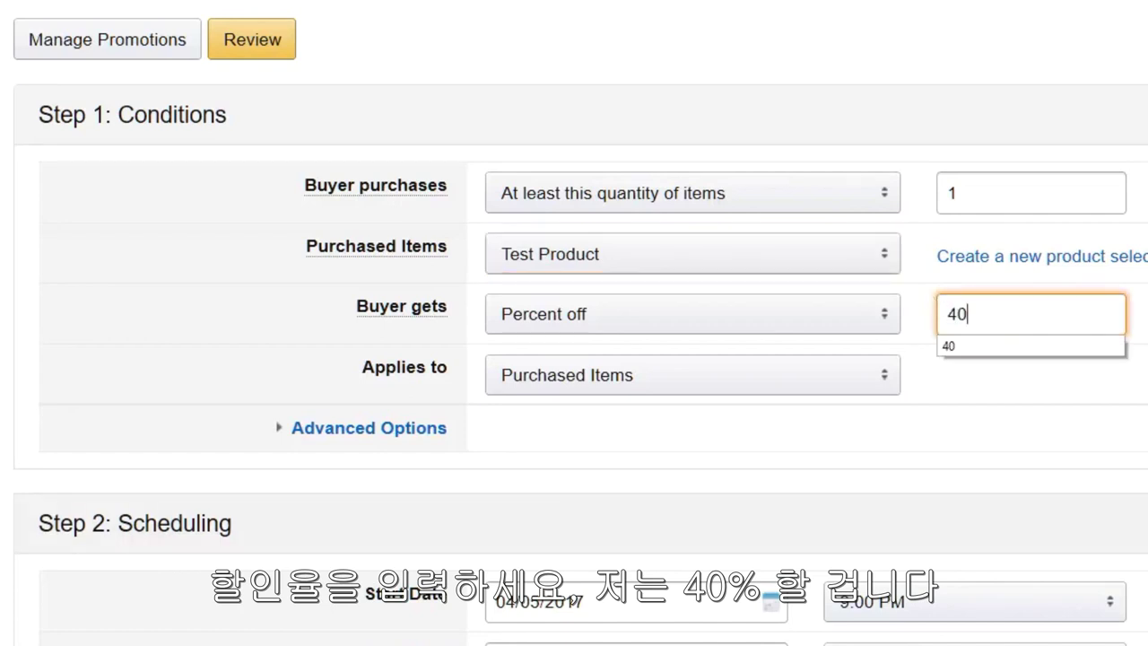
click(681, 427)
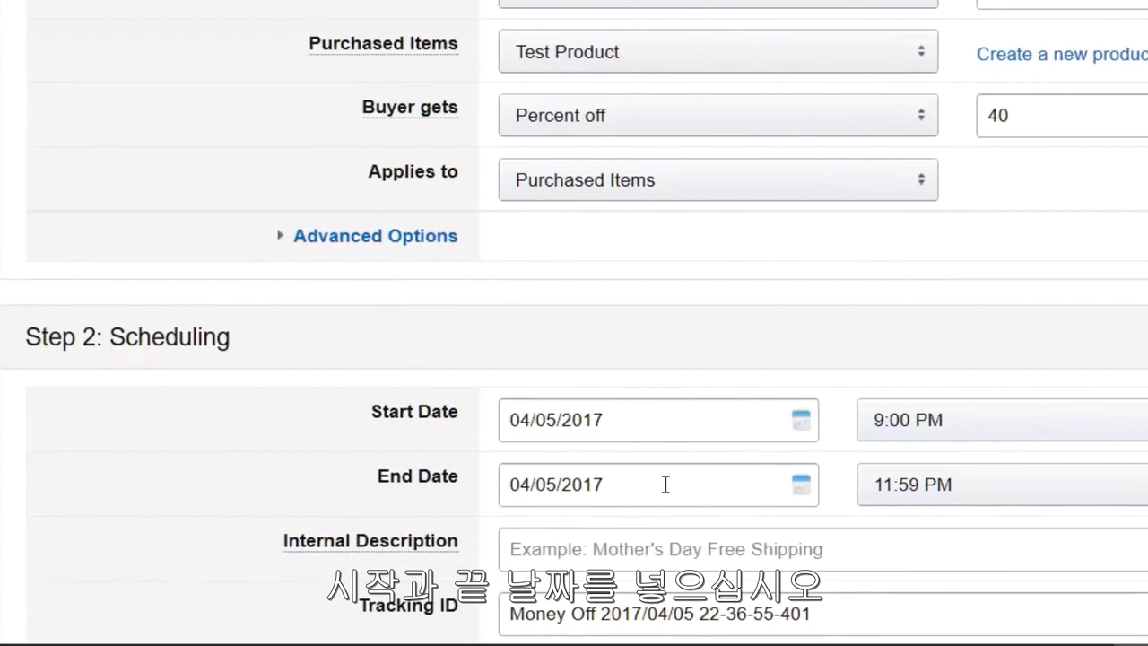
Step: Set the promotion's end date to 04/15/2017 and enter Listing Launch for Spatulas as its internal description
click(644, 630)
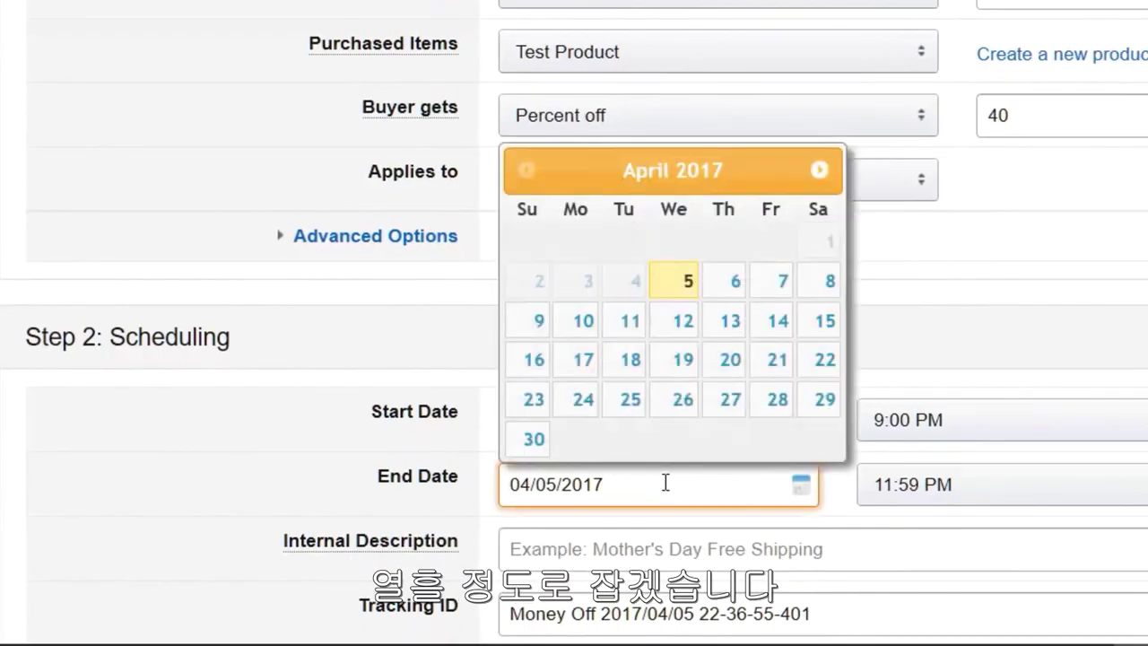
click(824, 322)
click(740, 548)
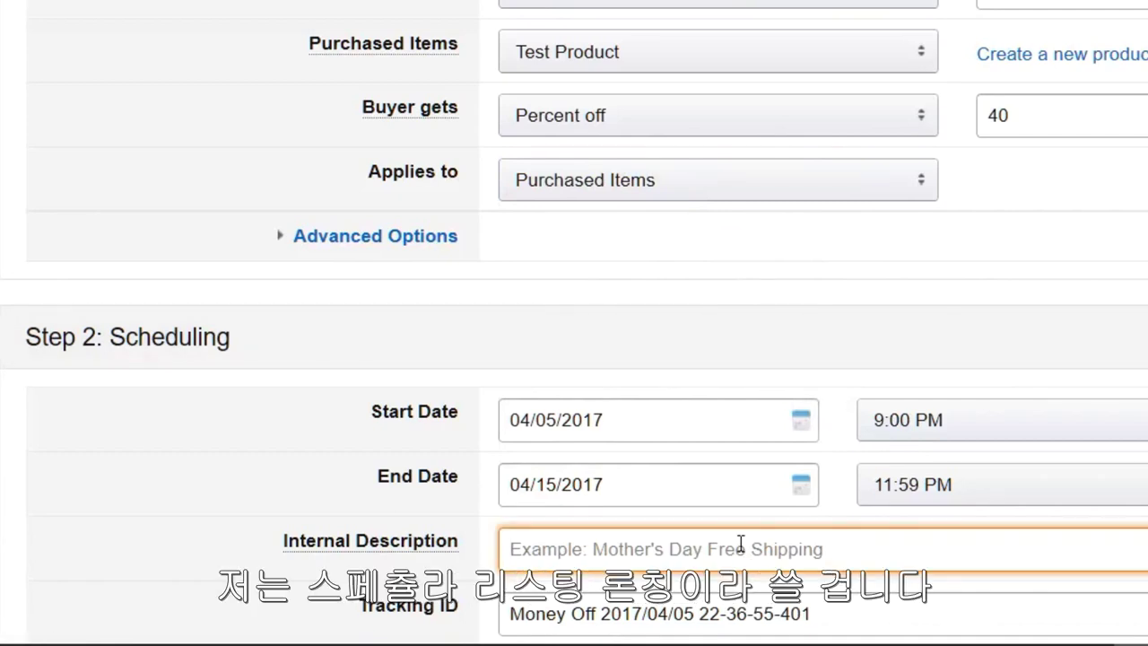
text(Listing Launch for Spatula)
key(BackSpace)
text(las)
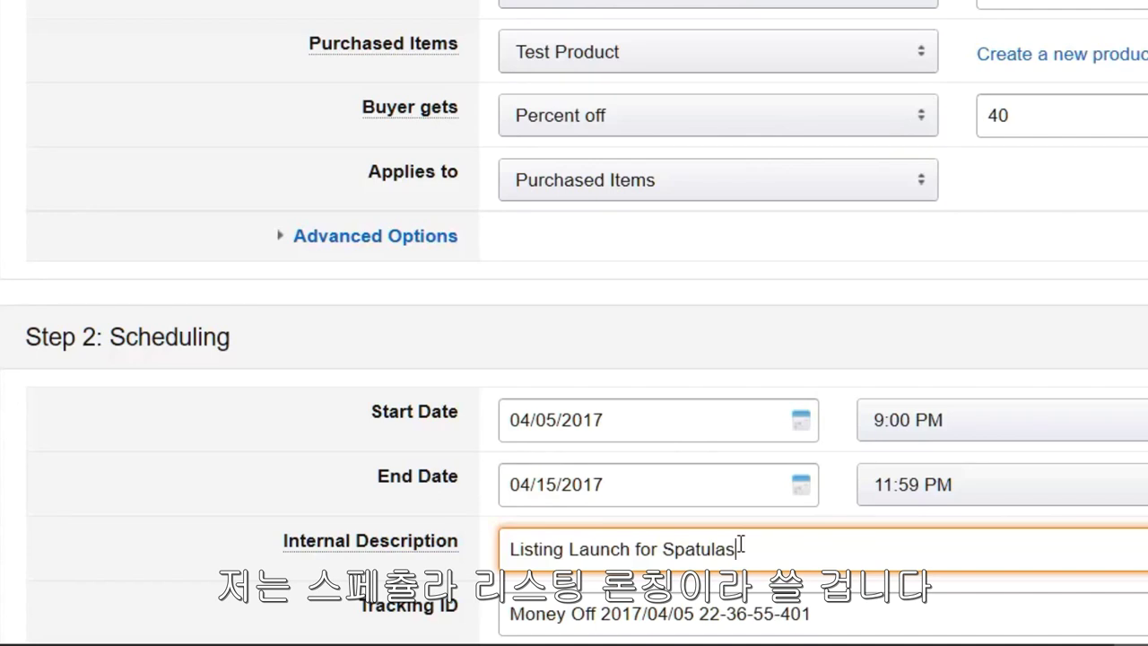
Step: Set the promotion's claim code type to Group, generate a new suggested code and expand the message customization options
scroll(739, 547, down, 1)
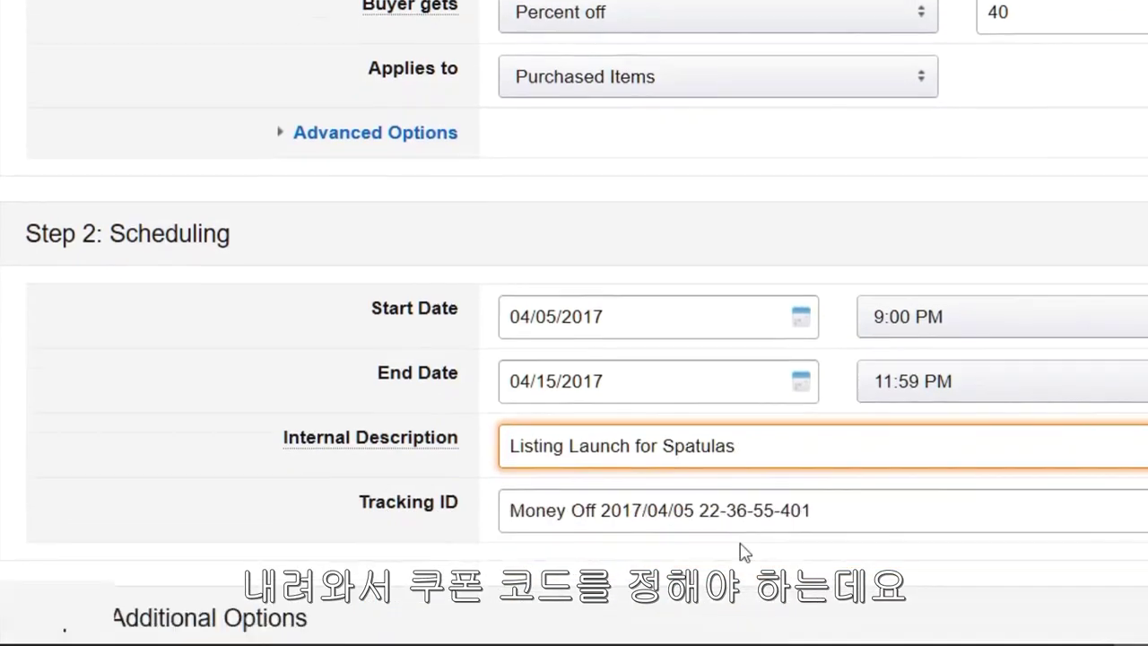
scroll(740, 551, down, 5)
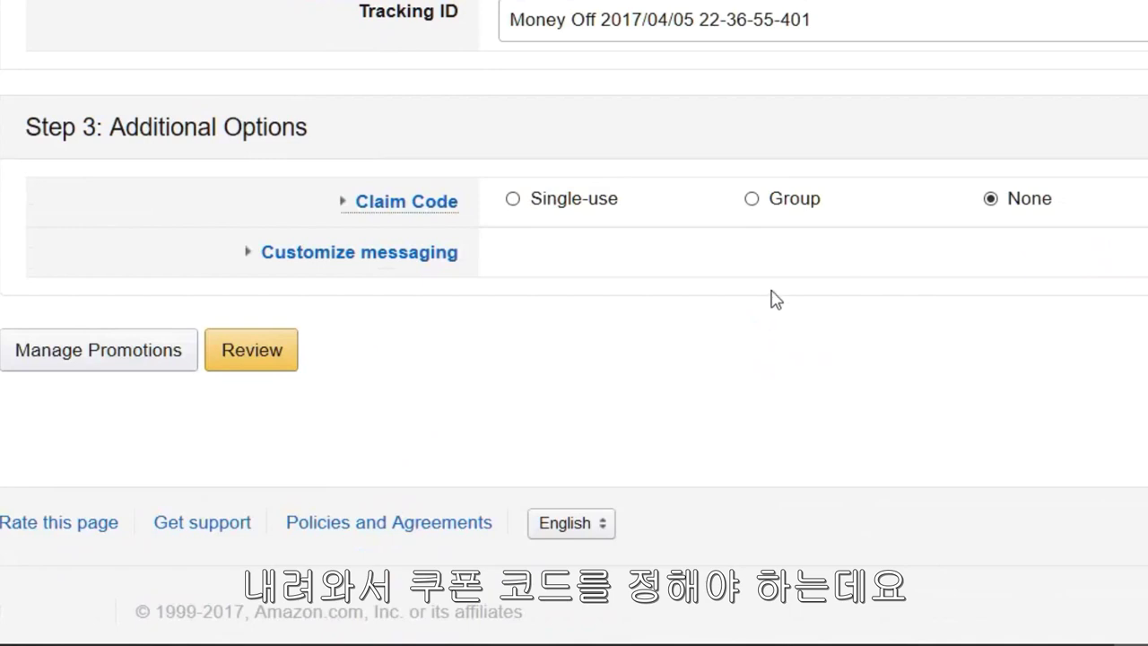
click(751, 199)
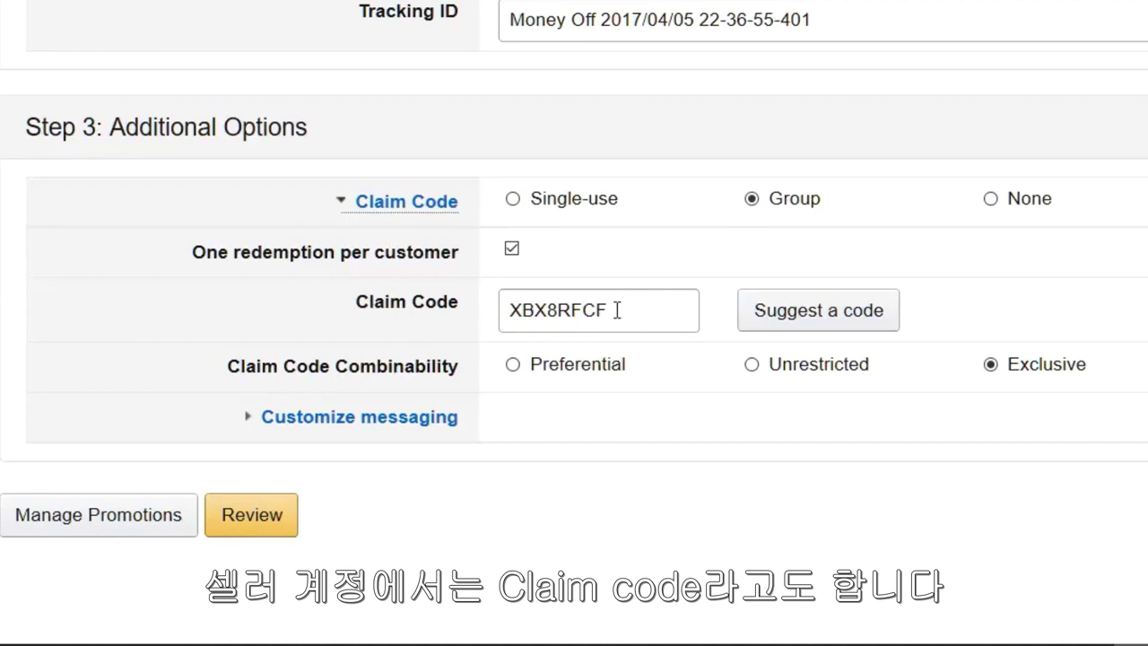
drag(594, 309, 503, 310)
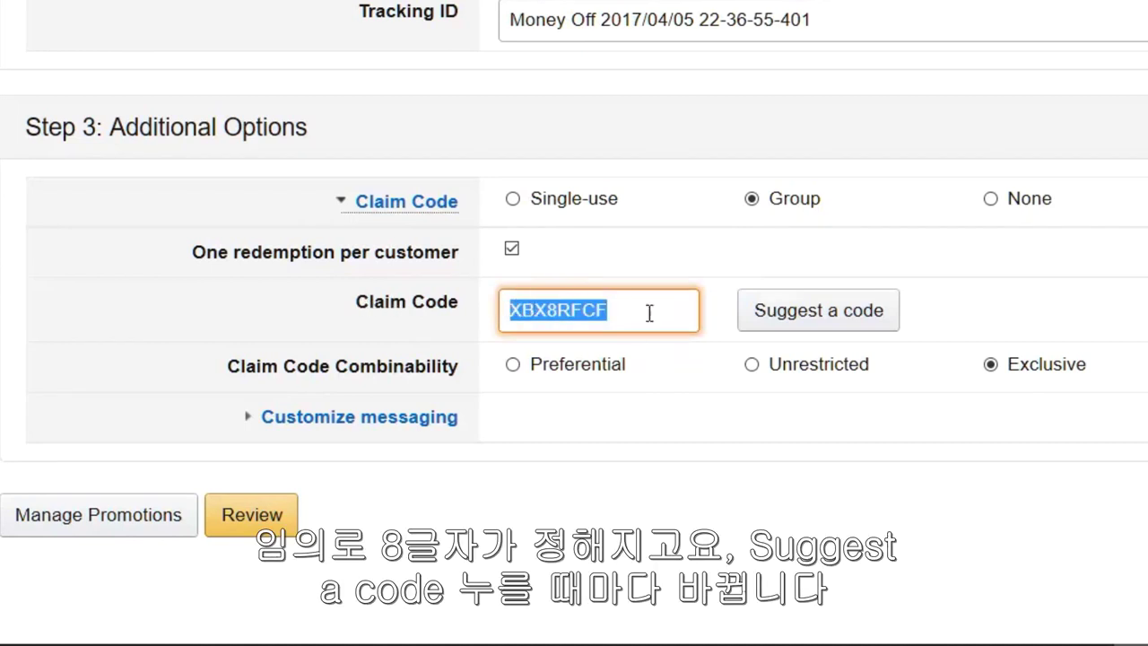
click(816, 315)
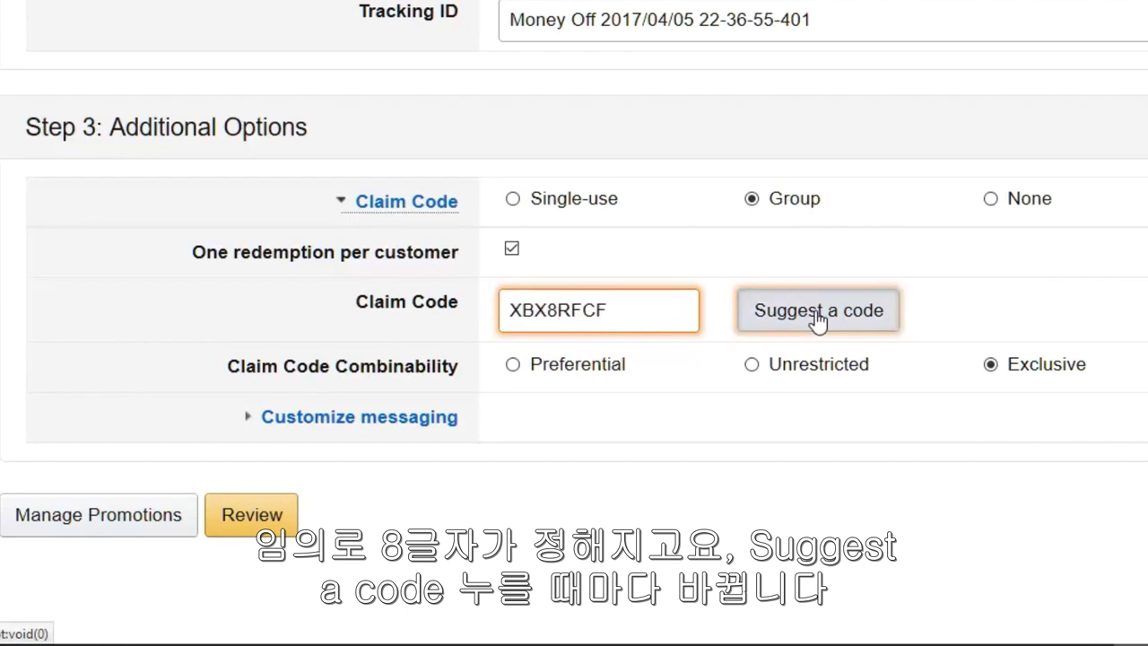
click(818, 316)
click(817, 315)
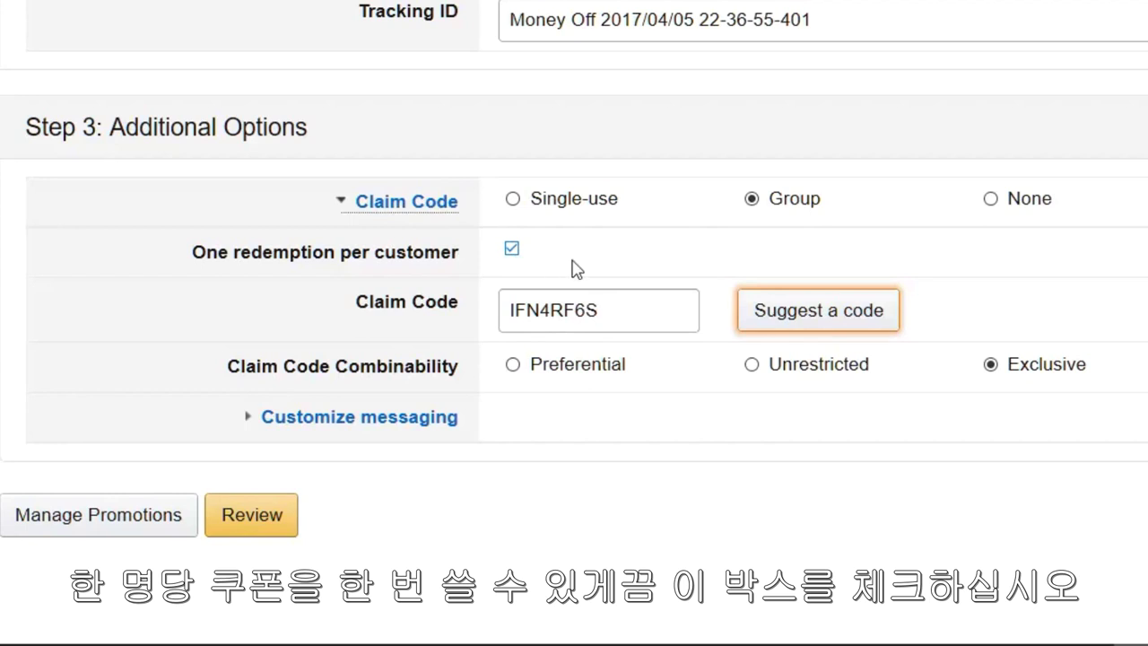
click(249, 422)
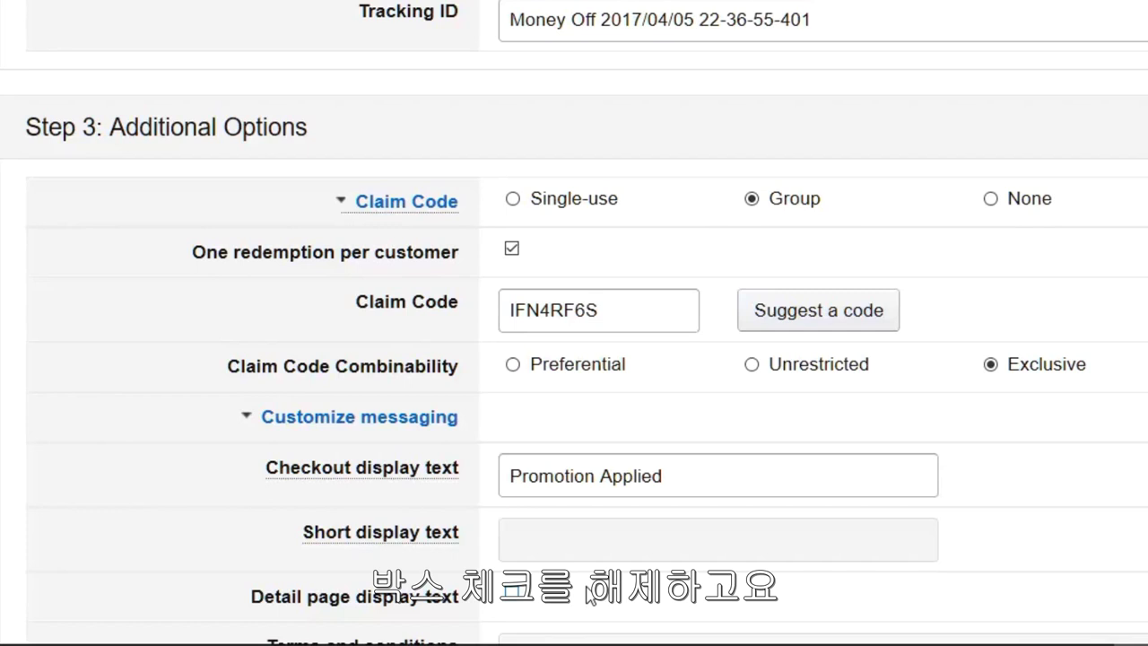
scroll(589, 593, down, 7)
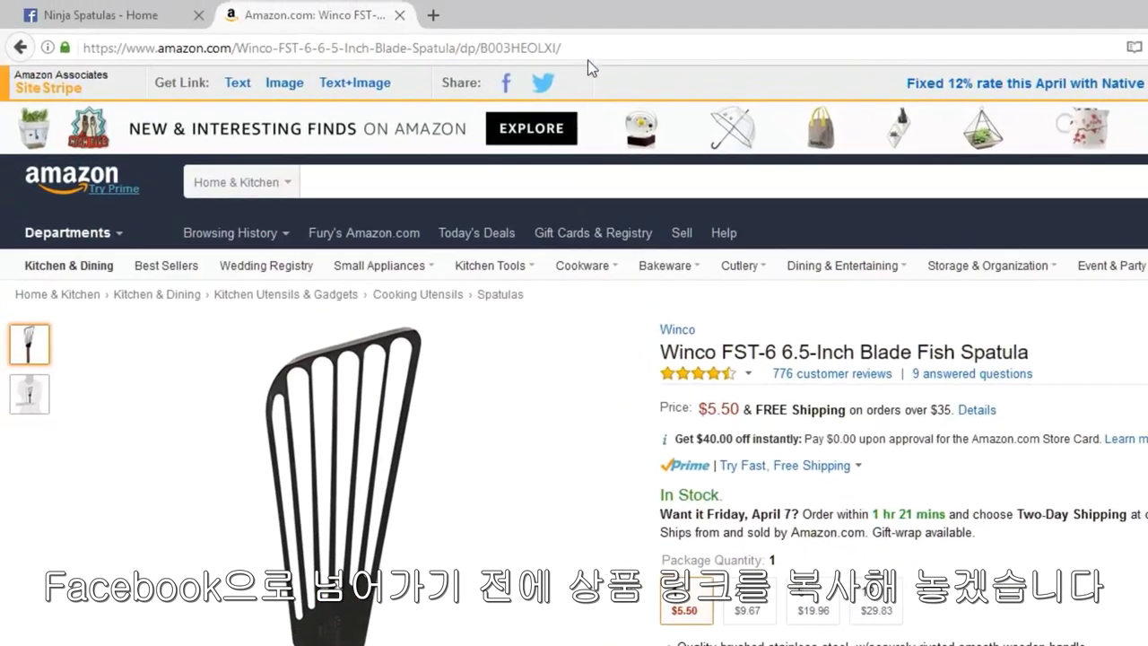
Step: Copy the web address of the Winco FST-6 fish spatula's Amazon product page
click(588, 47)
drag(588, 47, 48, 46)
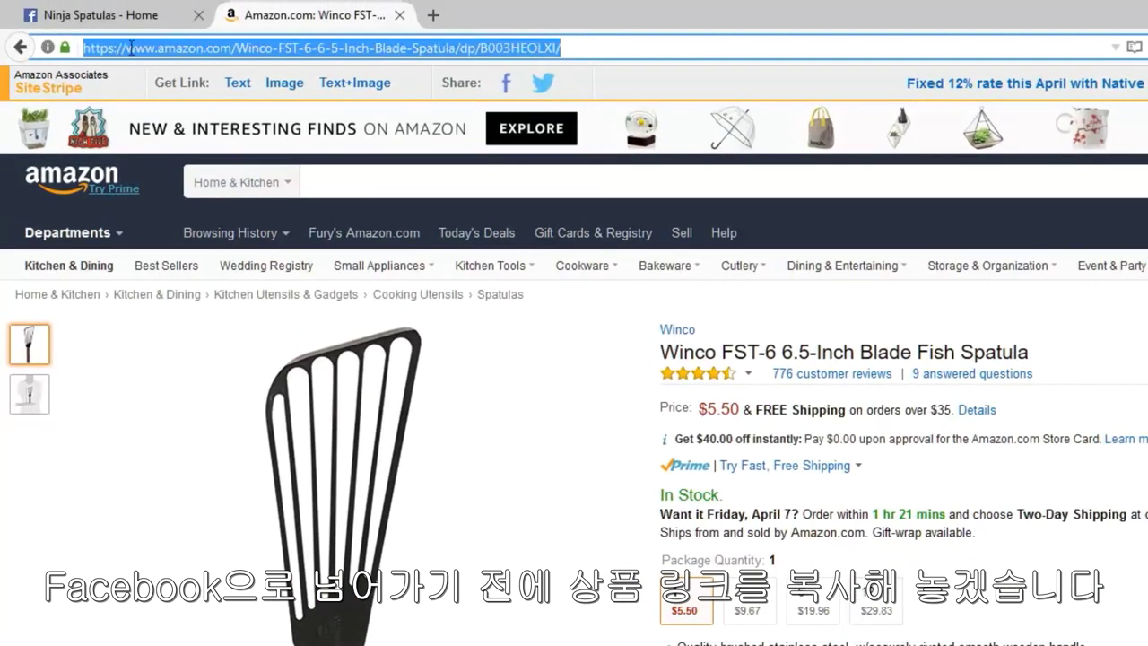